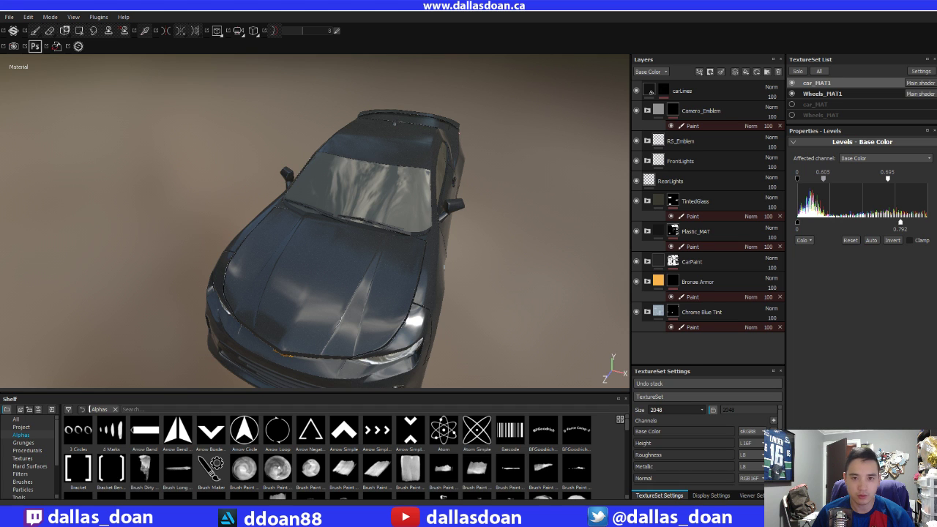
Examine the Camaro reference photos showing the side and rear views, and clear them away from the texturing workspace
{"action": "mouse_move", "coordinate": [2, 38]}
{"action": "left_mouse_down"}
{"action": "mouse_move", "coordinate": [259, 41]}
{"action": "mouse_move", "coordinate": [439, 75]}
{"action": "left_mouse_up"}
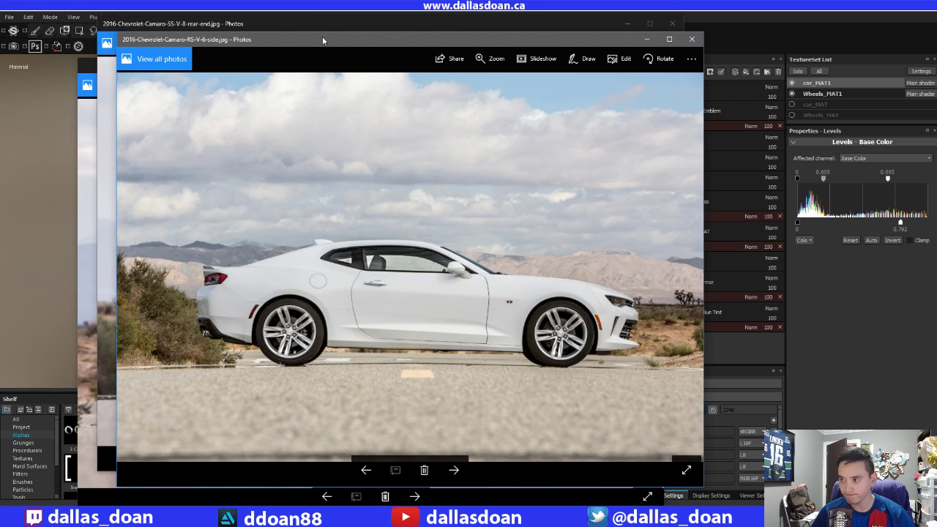
{"action": "left_click_drag", "start_coordinate": [323, 40], "coordinate": [0, 87]}
{"action": "left_click", "coordinate": [348, 48]}
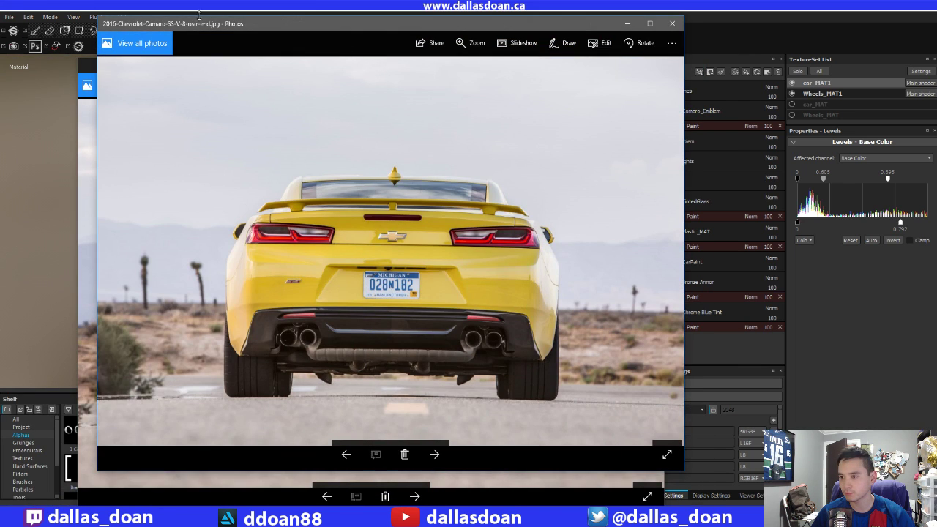
{"action": "left_click_drag", "start_coordinate": [304, 36], "coordinate": [4, 64]}
{"action": "left_click_drag", "start_coordinate": [279, 69], "coordinate": [0, 74]}
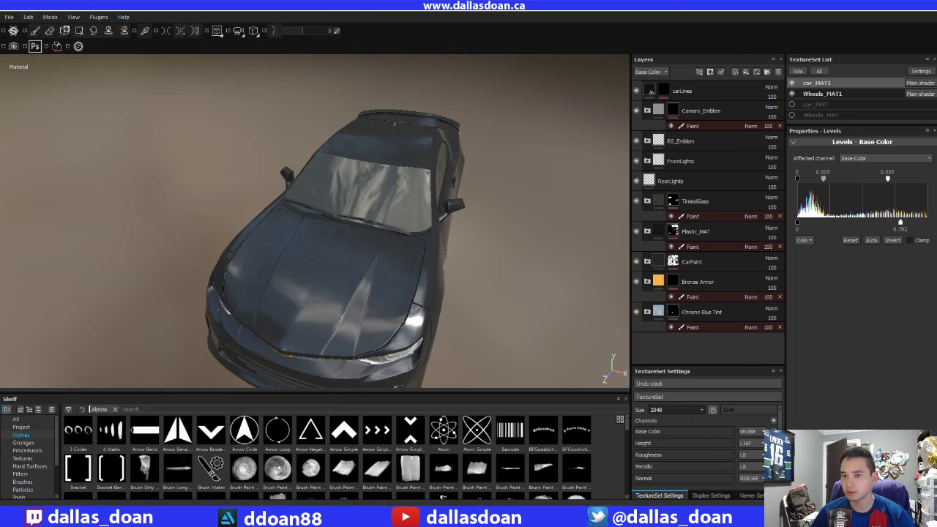
Expand the TintedGlass folder and add a new fill layer to the layer stack
{"action": "left_click_drag", "start_coordinate": [108, 150], "coordinate": [380, 245], "text": "alt"}
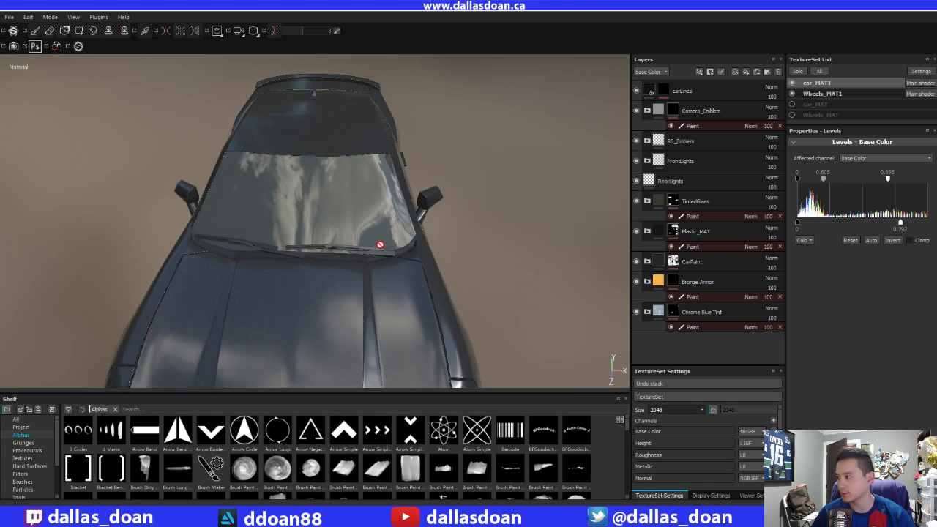
{"action": "left_click_drag", "start_coordinate": [236, 188], "coordinate": [423, 208], "text": "alt"}
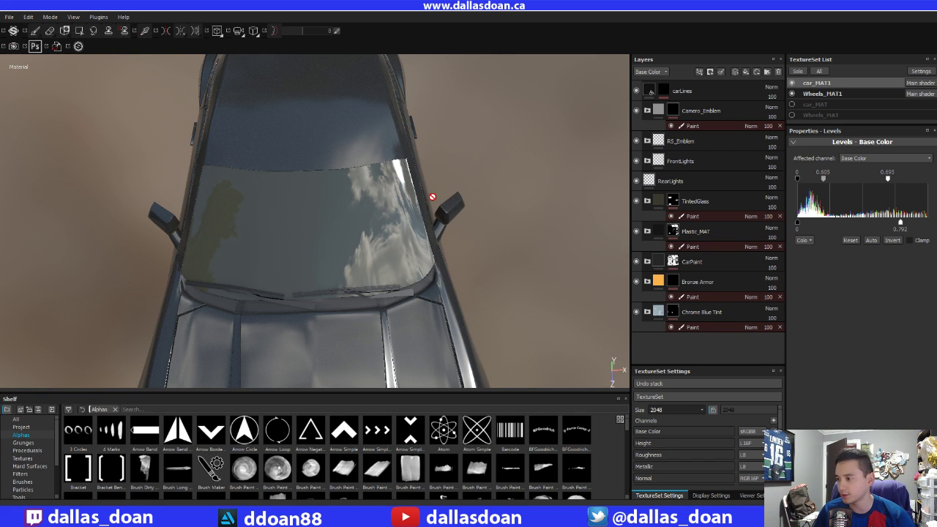
{"action": "left_click_drag", "start_coordinate": [433, 203], "coordinate": [479, 205], "text": "alt"}
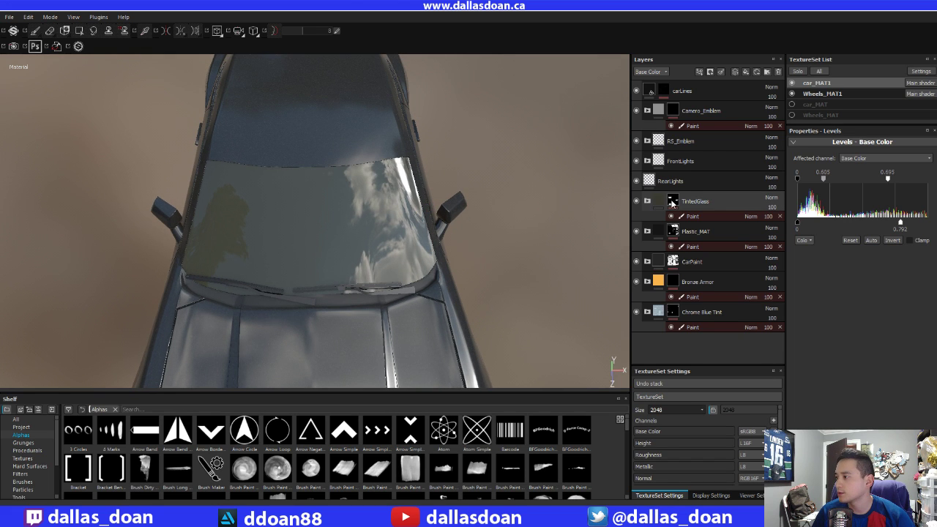
{"action": "left_click_drag", "start_coordinate": [592, 212], "coordinate": [436, 195], "text": "alt"}
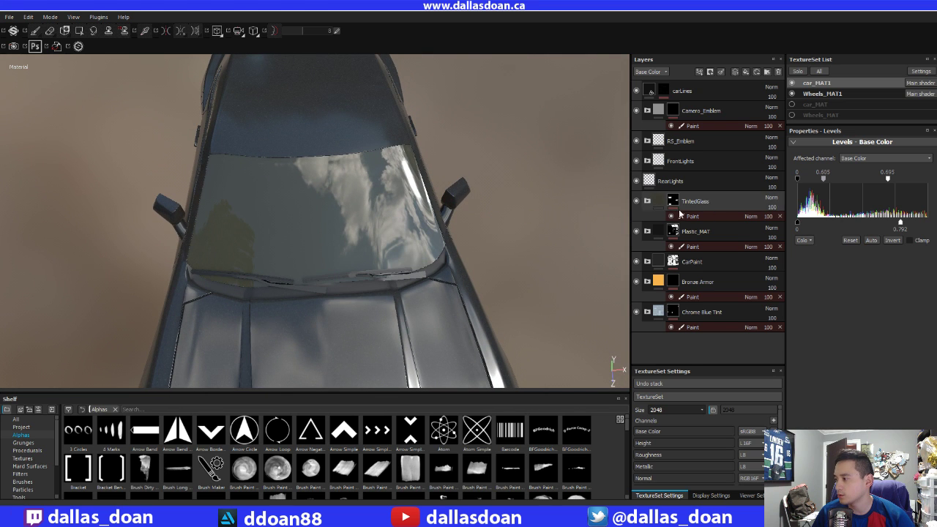
{"action": "left_click", "coordinate": [649, 201]}
{"action": "left_click_drag", "start_coordinate": [527, 252], "coordinate": [507, 220], "text": "alt"}
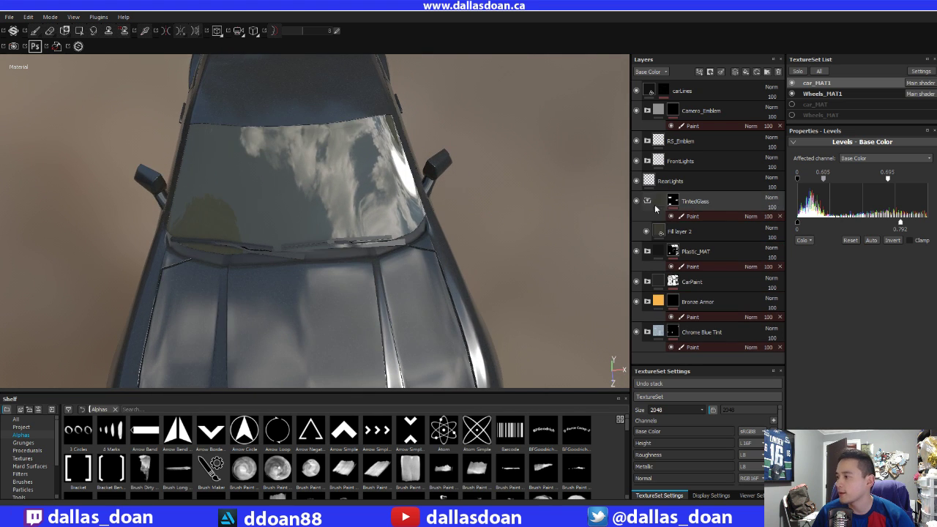
{"action": "left_click_drag", "start_coordinate": [469, 197], "coordinate": [473, 168], "text": "alt"}
{"action": "left_click", "coordinate": [745, 71]}
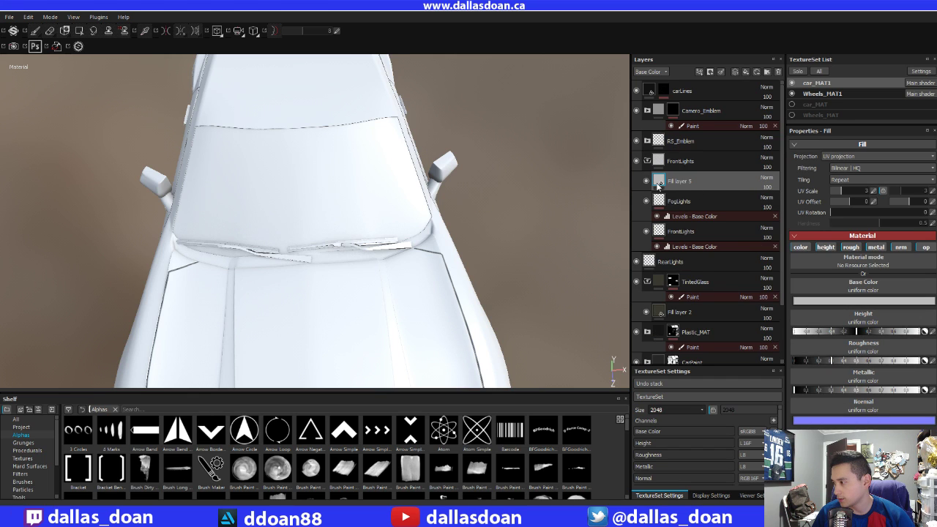
Move the new fill layer into the TintedGlass folder above Fill layer 2 and rename it BlackTrim
{"action": "left_click_drag", "start_coordinate": [682, 188], "coordinate": [700, 282]}
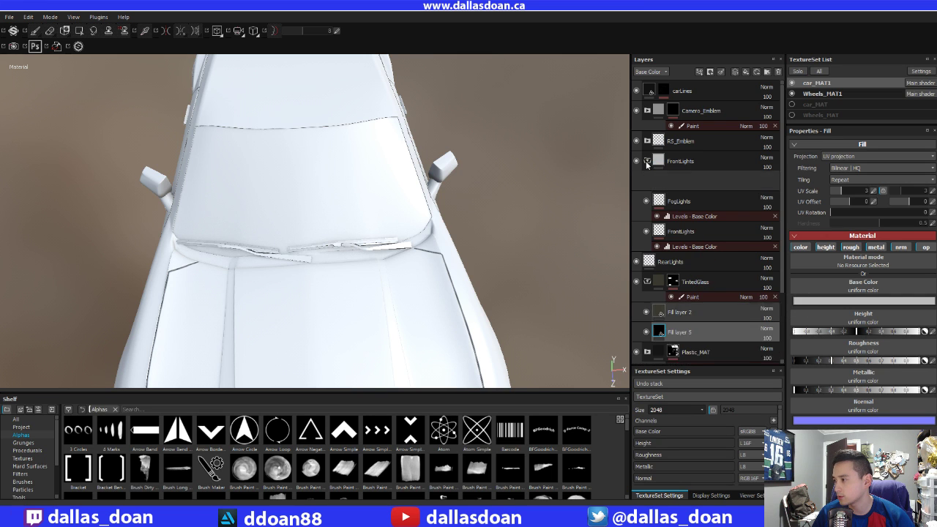
{"action": "left_click", "coordinate": [648, 161]}
{"action": "middle_click_drag", "start_coordinate": [519, 203], "coordinate": [490, 176], "text": "alt"}
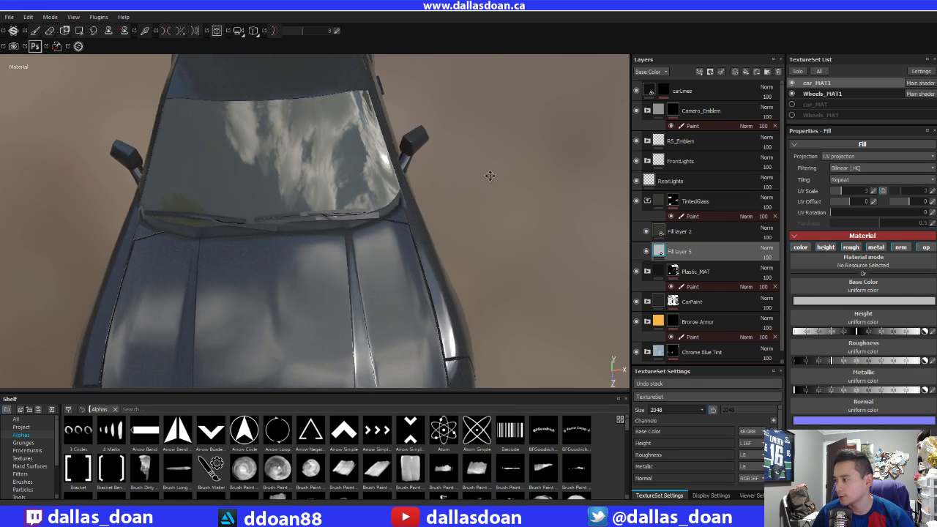
{"action": "left_click_drag", "start_coordinate": [693, 250], "coordinate": [690, 222]}
{"action": "left_click_drag", "start_coordinate": [513, 208], "coordinate": [481, 221], "text": "alt"}
{"action": "double_click", "coordinate": [678, 232]}
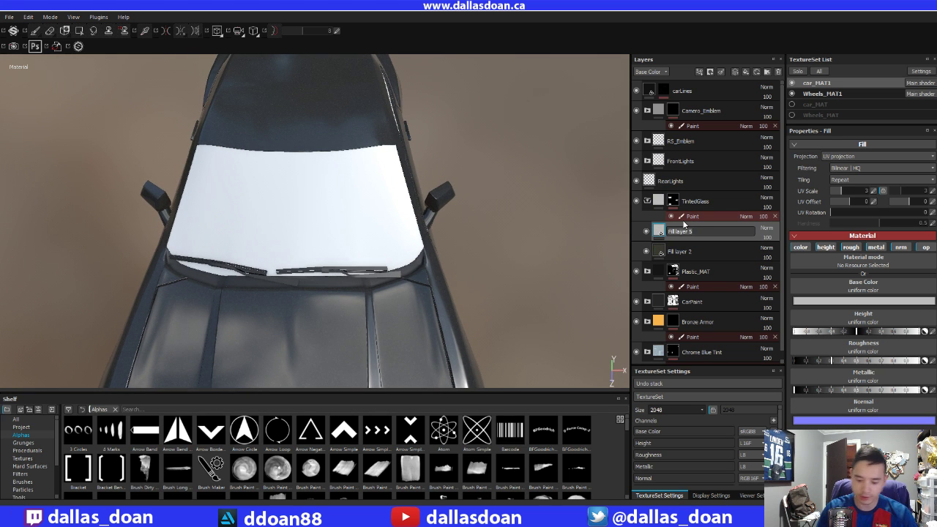
{"action": "key", "text": "Return"}
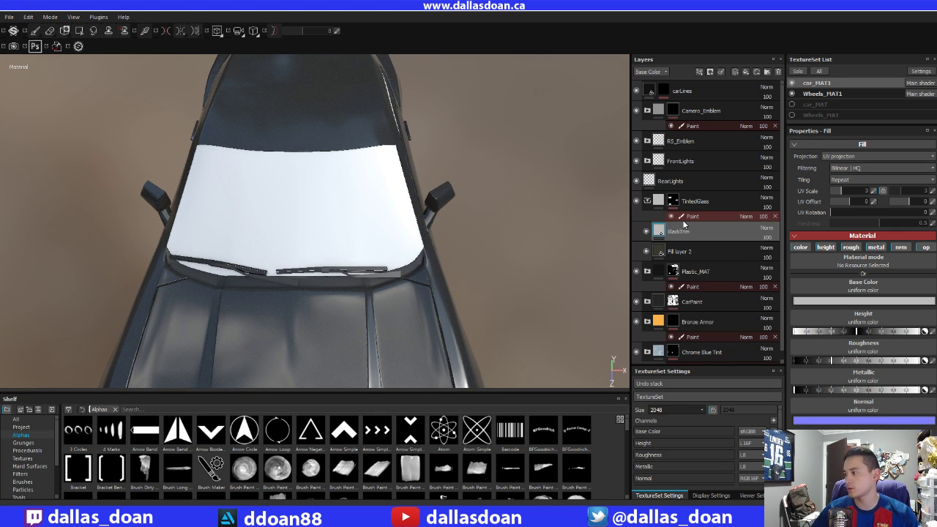
Disable the height, normal and opacity channels on BlackTrim, leaving color, roughness and metallic active
{"action": "left_click_drag", "start_coordinate": [344, 183], "coordinate": [547, 200], "text": "alt"}
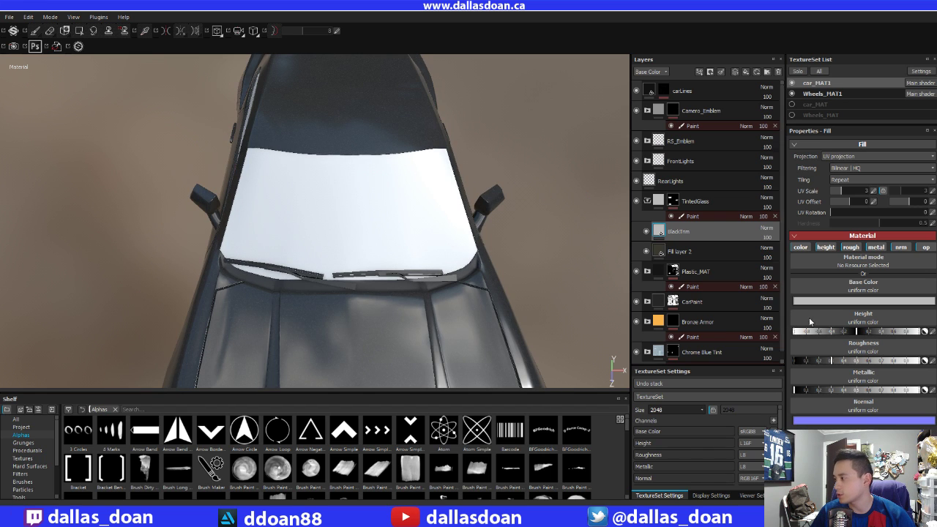
{"action": "left_click", "coordinate": [926, 248]}
{"action": "left_click", "coordinate": [900, 247]}
{"action": "left_click", "coordinate": [874, 247]}
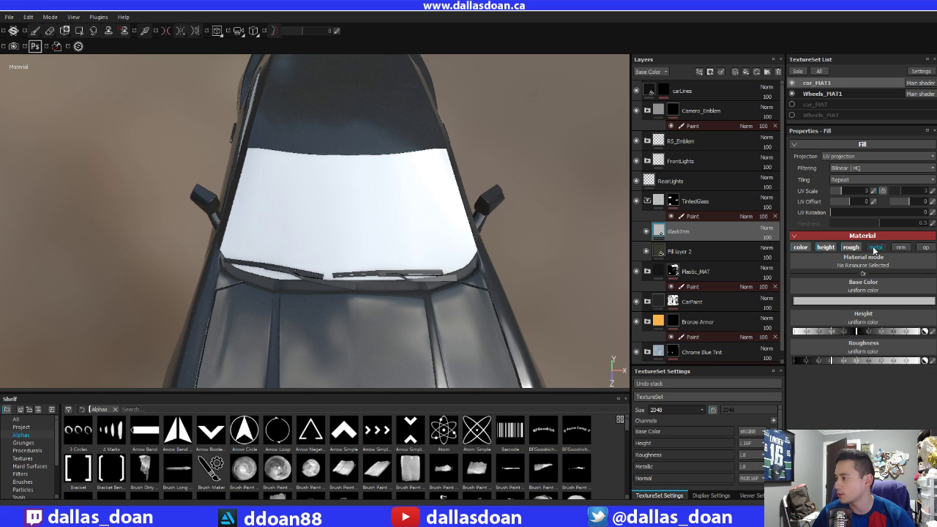
{"action": "left_click", "coordinate": [874, 248]}
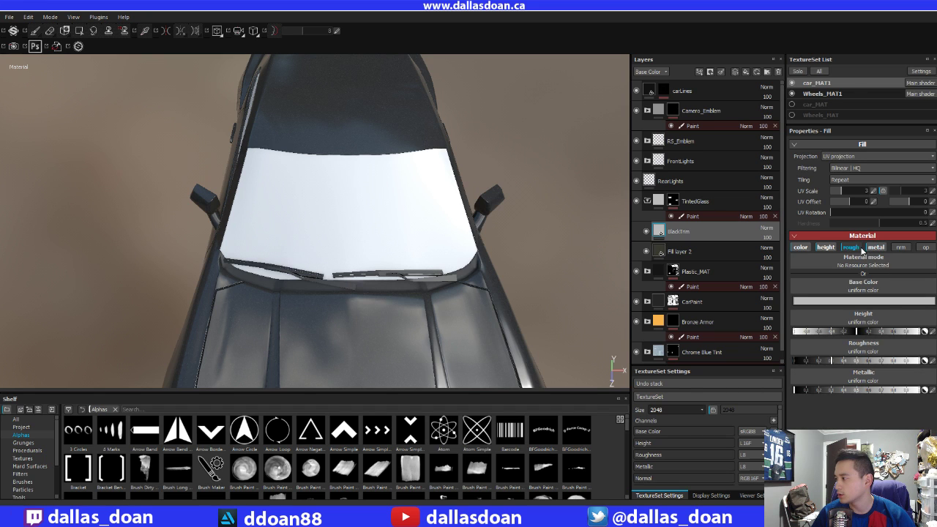
{"action": "left_click", "coordinate": [827, 249]}
Set the base color of the BlackTrim fill layer to black
{"action": "left_click", "coordinate": [837, 301]}
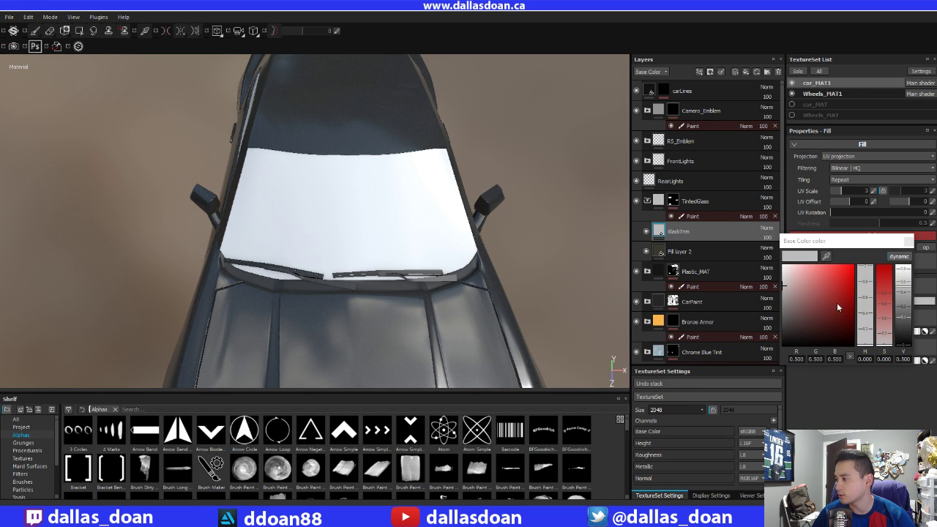
{"action": "left_click", "coordinate": [908, 241]}
{"action": "left_click_drag", "start_coordinate": [385, 259], "coordinate": [512, 278], "text": "alt"}
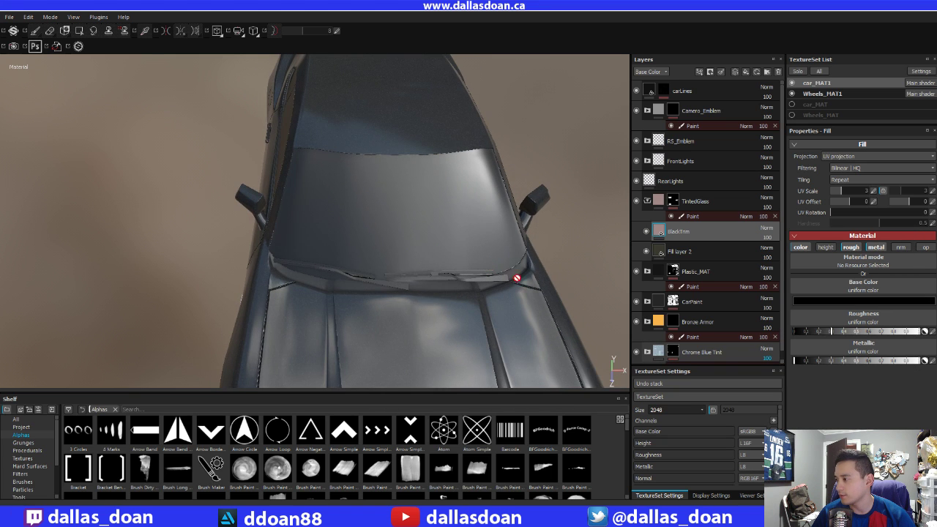
{"action": "left_click_drag", "start_coordinate": [378, 237], "coordinate": [397, 257], "text": "alt"}
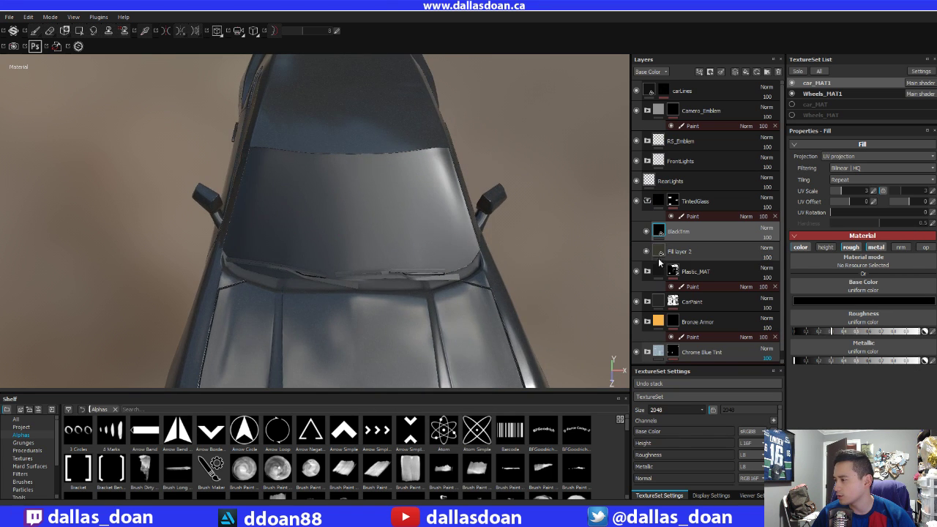
Give the BlackTrim layer a white mask and add a paint effect to that mask
{"action": "right_click", "coordinate": [675, 240]}
{"action": "left_click", "coordinate": [702, 251]}
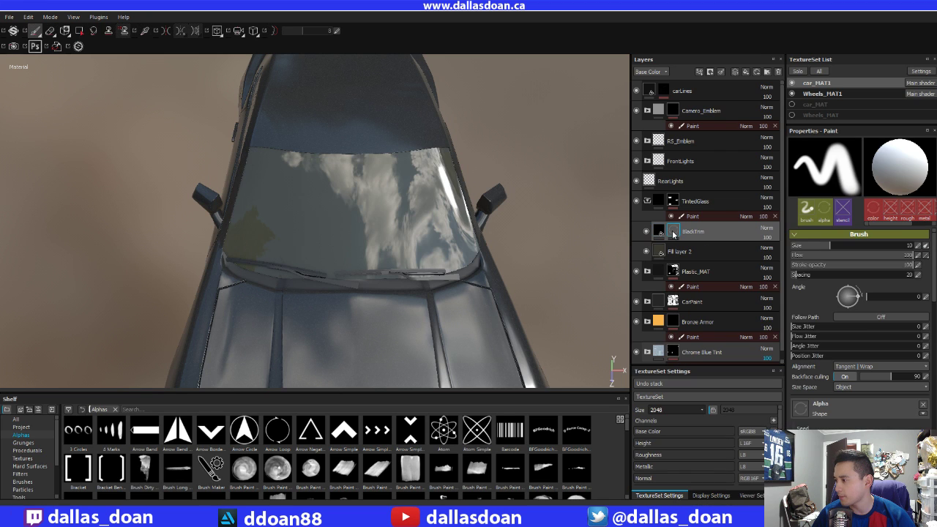
{"action": "right_click", "coordinate": [674, 232]}
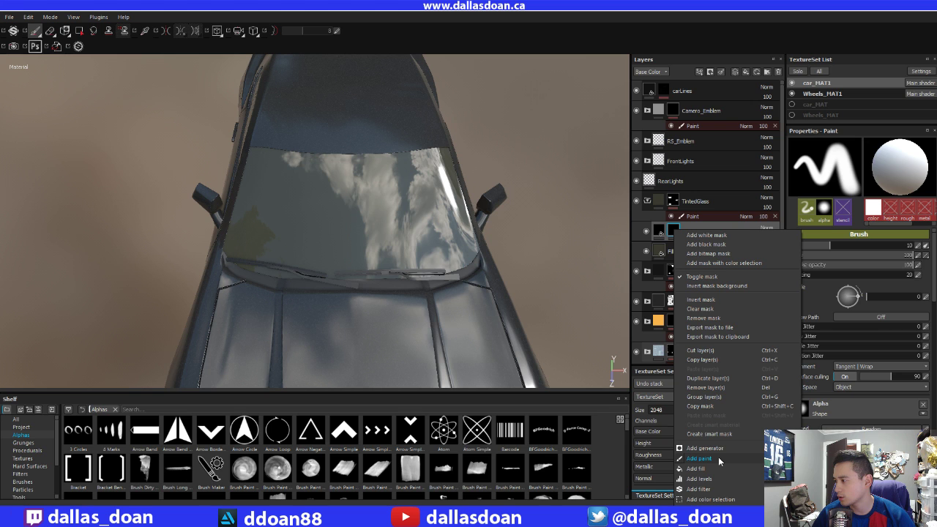
{"action": "left_click", "coordinate": [712, 235]}
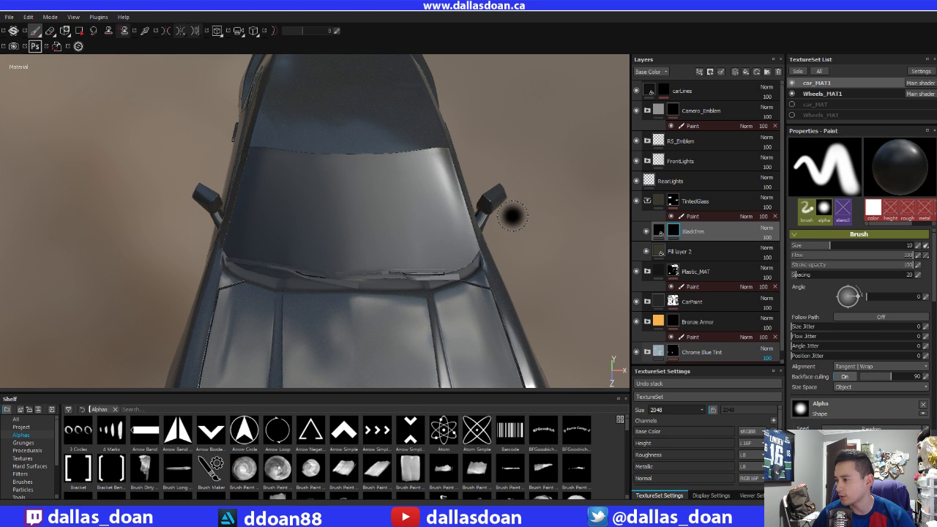
{"action": "left_click_drag", "start_coordinate": [512, 213], "coordinate": [579, 232], "text": "alt"}
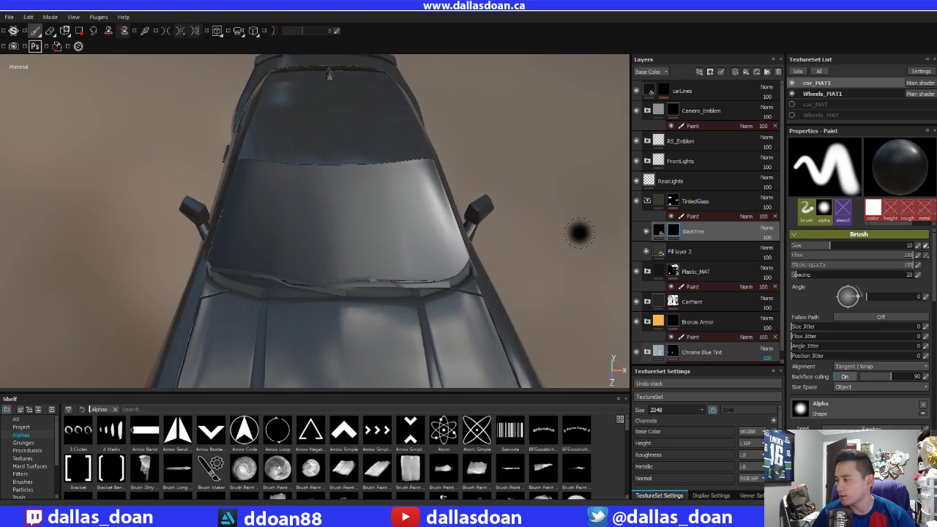
{"action": "left_click", "coordinate": [683, 230]}
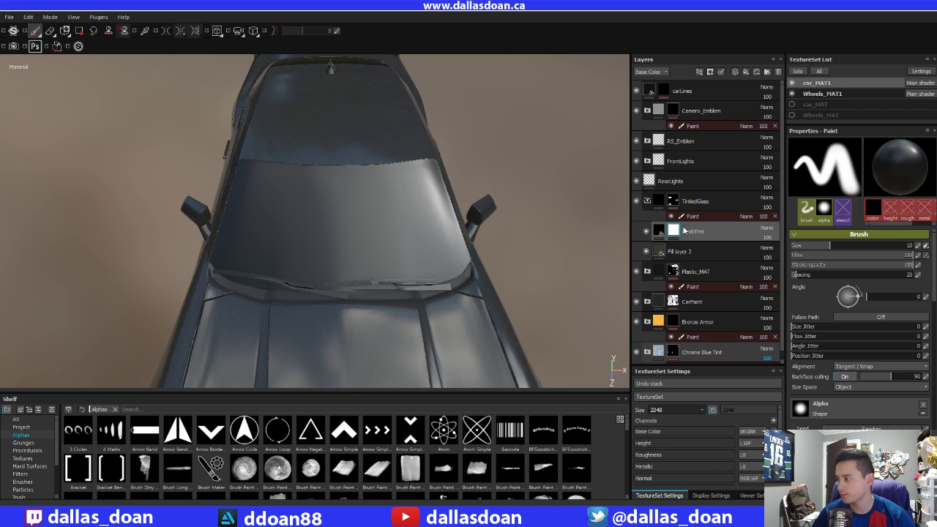
{"action": "right_click", "coordinate": [676, 232]}
{"action": "left_click", "coordinate": [712, 460]}
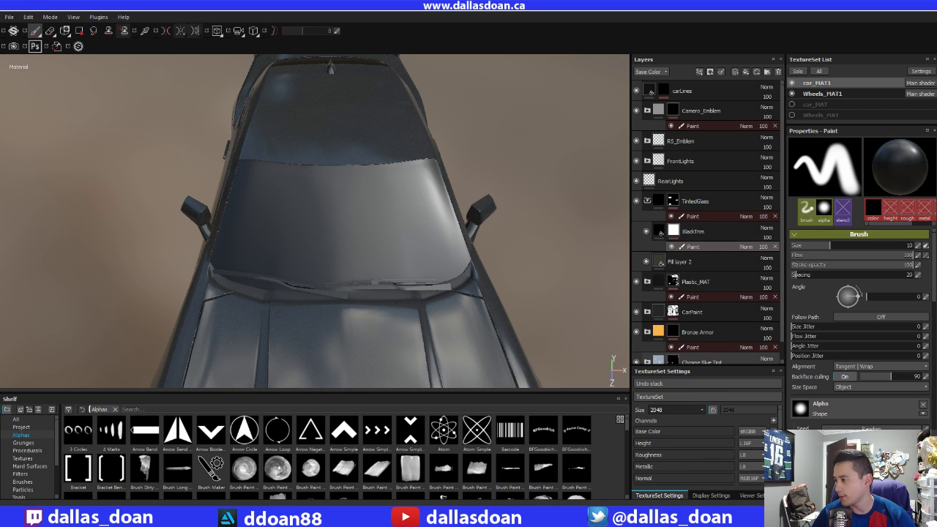
Try to paint a black stroke across the windshield on the BlackTrim mask with the soft size 10 brush
{"action": "middle_click_drag", "start_coordinate": [436, 201], "coordinate": [418, 203], "text": "alt"}
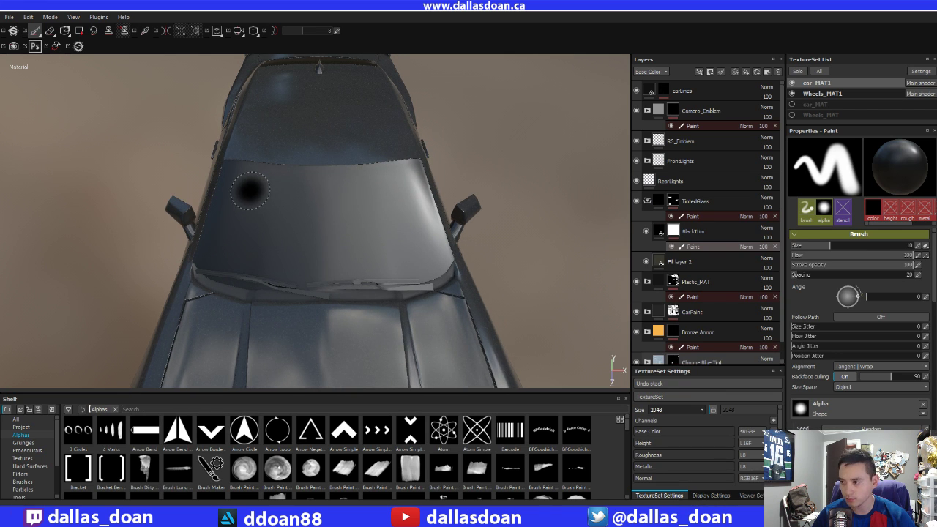
{"action": "middle_click_drag", "start_coordinate": [360, 205], "coordinate": [385, 265], "text": "alt"}
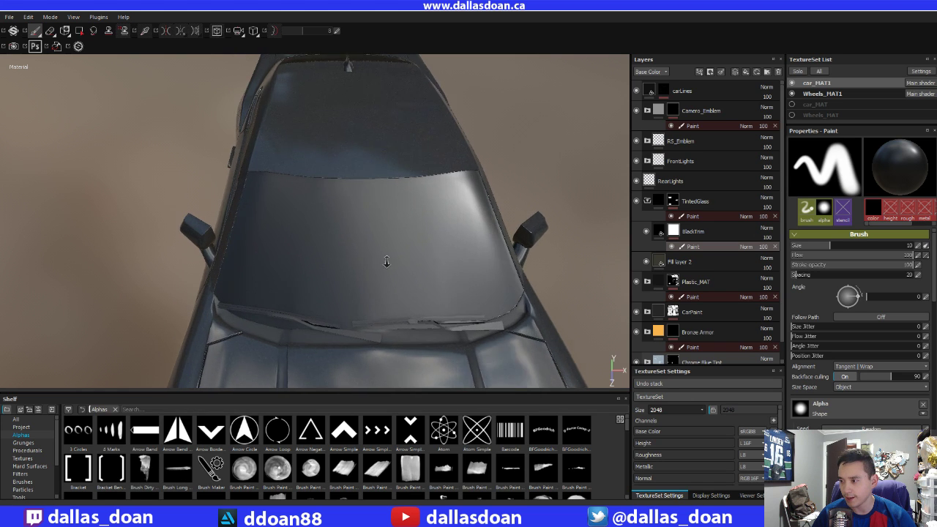
{"action": "right_click_drag", "start_coordinate": [385, 266], "coordinate": [323, 221], "text": "alt"}
{"action": "left_click_drag", "start_coordinate": [245, 194], "coordinate": [490, 196]}
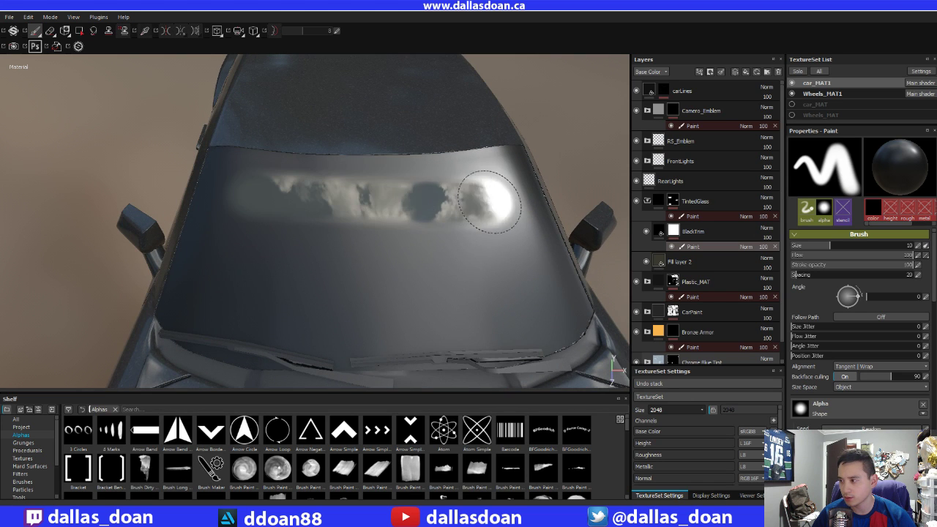
{"action": "key", "text": "ctrl+z"}
{"action": "key", "text": "ctrl+z"}
{"action": "key", "text": "ctrl+z"}
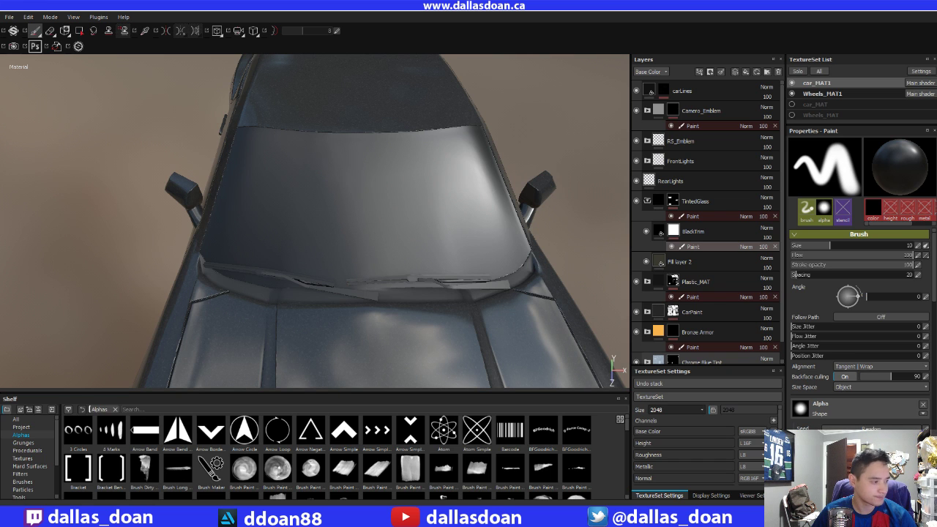
Set the hardness of the brush alpha to 1 for a sharp-edged stroke
{"action": "mouse_move", "coordinate": [376, 224]}
{"action": "left_mouse_down", "text": "alt"}
{"action": "mouse_move", "coordinate": [360, 234]}
{"action": "mouse_move", "coordinate": [359, 227]}
{"action": "left_mouse_up", "text": "alt"}
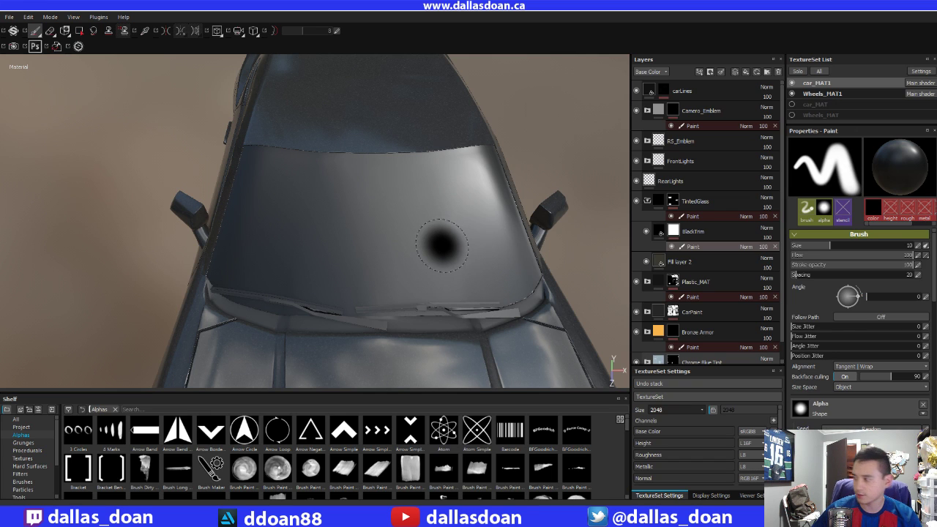
{"action": "scroll", "coordinate": [845, 338], "scroll_direction": "down", "scroll_amount": 2}
{"action": "scroll", "coordinate": [844, 337], "scroll_direction": "up", "scroll_amount": 2}
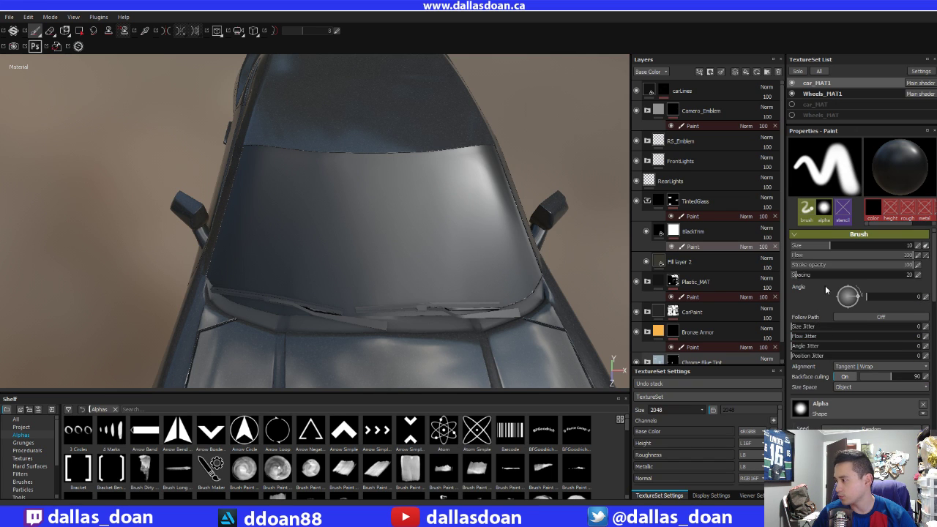
{"action": "scroll", "coordinate": [850, 352], "scroll_direction": "down", "scroll_amount": 2}
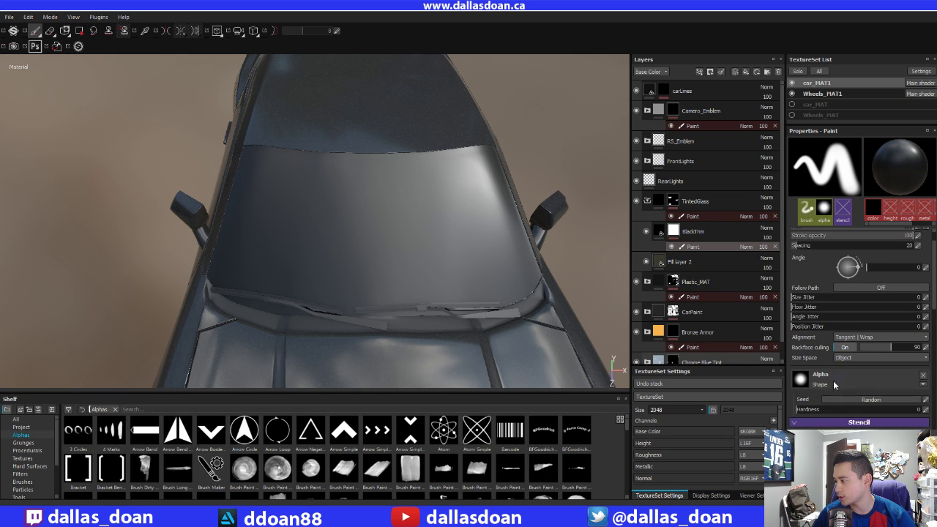
{"action": "left_click_drag", "start_coordinate": [879, 415], "coordinate": [926, 410]}
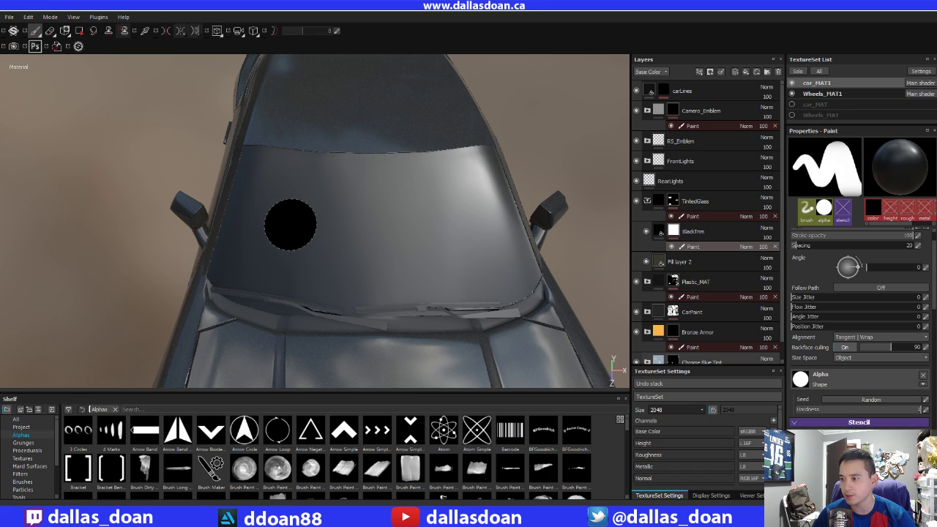
Paint black across the middle of the windshield on the BlackTrim mask, and dab one lower corner with a smaller brush
{"action": "mouse_move", "coordinate": [289, 230]}
{"action": "left_mouse_down"}
{"action": "mouse_move", "coordinate": [428, 232]}
{"action": "mouse_move", "coordinate": [464, 220]}
{"action": "mouse_move", "coordinate": [286, 213]}
{"action": "mouse_move", "coordinate": [278, 196]}
{"action": "mouse_move", "coordinate": [447, 214]}
{"action": "mouse_move", "coordinate": [310, 209]}
{"action": "mouse_move", "coordinate": [282, 198]}
{"action": "mouse_move", "coordinate": [315, 178]}
{"action": "mouse_move", "coordinate": [412, 200]}
{"action": "mouse_move", "coordinate": [465, 194]}
{"action": "left_mouse_up"}
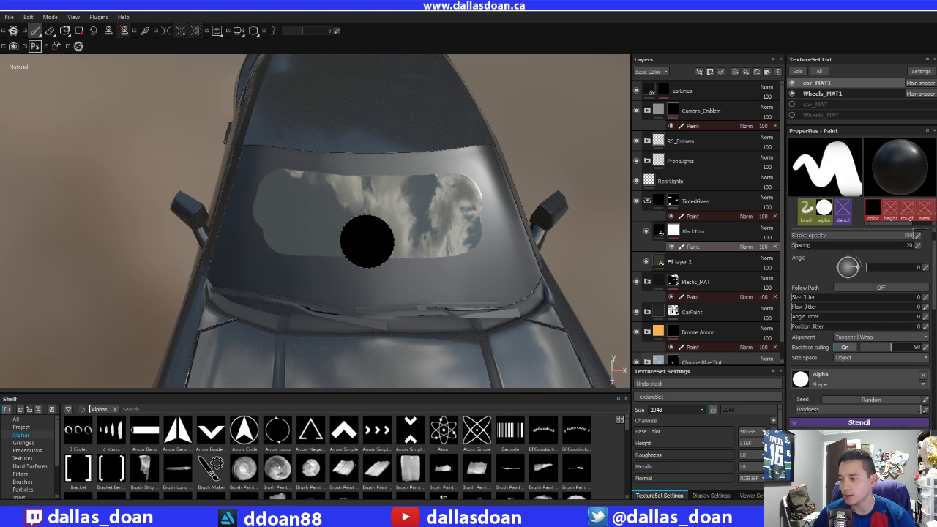
{"action": "mouse_move", "coordinate": [359, 236]}
{"action": "left_mouse_down", "text": "alt"}
{"action": "mouse_move", "coordinate": [320, 257]}
{"action": "mouse_move", "coordinate": [325, 235]}
{"action": "left_mouse_up", "text": "alt"}
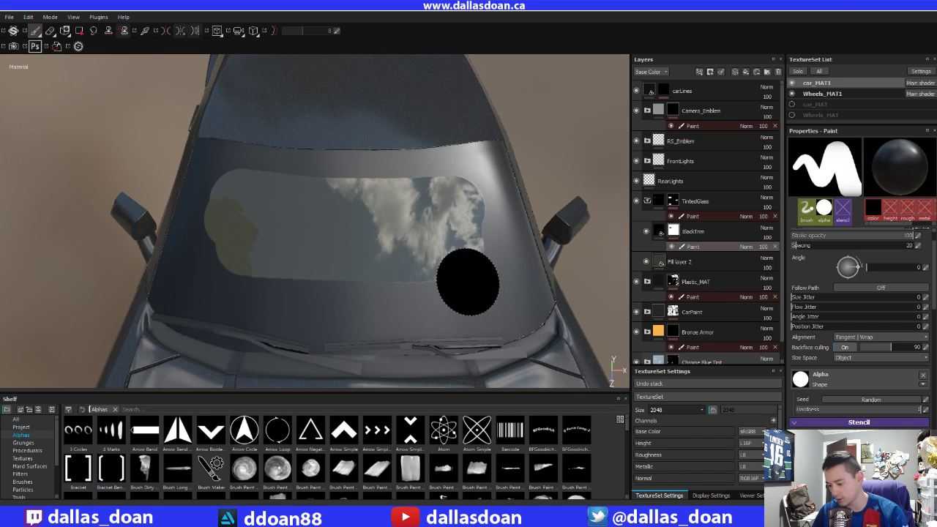
{"action": "key", "text": "bracketleft"}
{"action": "key", "text": "bracketleft"}
{"action": "key", "text": "bracketleft"}
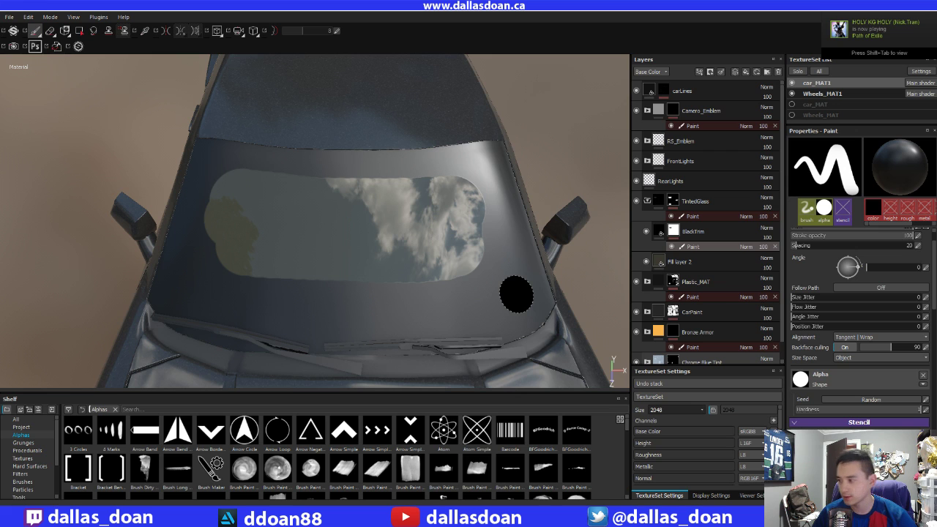
{"action": "key", "text": "bracketleft"}
{"action": "key", "text": "bracketleft"}
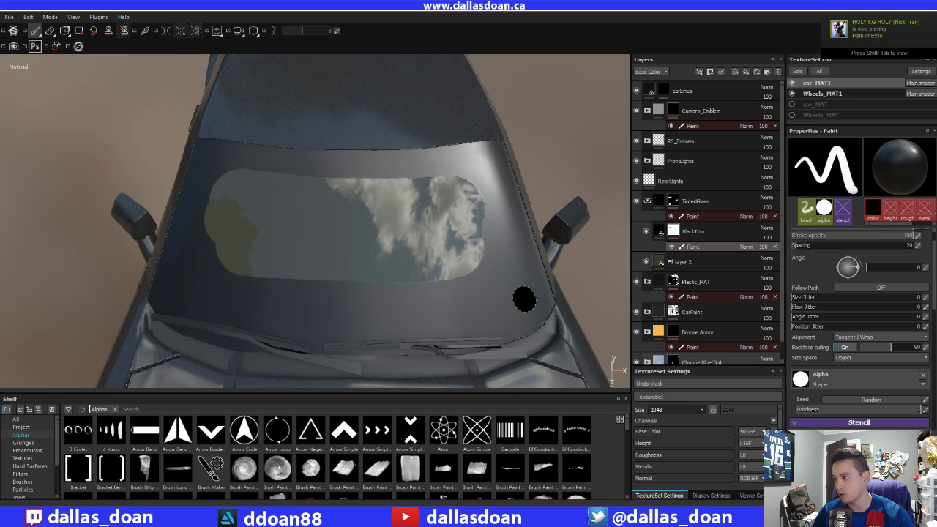
{"action": "left_click", "coordinate": [525, 300]}
Turn on symmetry and paint a mirrored black stroke on the mask along the windshield's upper edge, leaving a trim strip below the roof
{"action": "middle_click_drag", "start_coordinate": [263, 295], "coordinate": [327, 299], "text": "alt"}
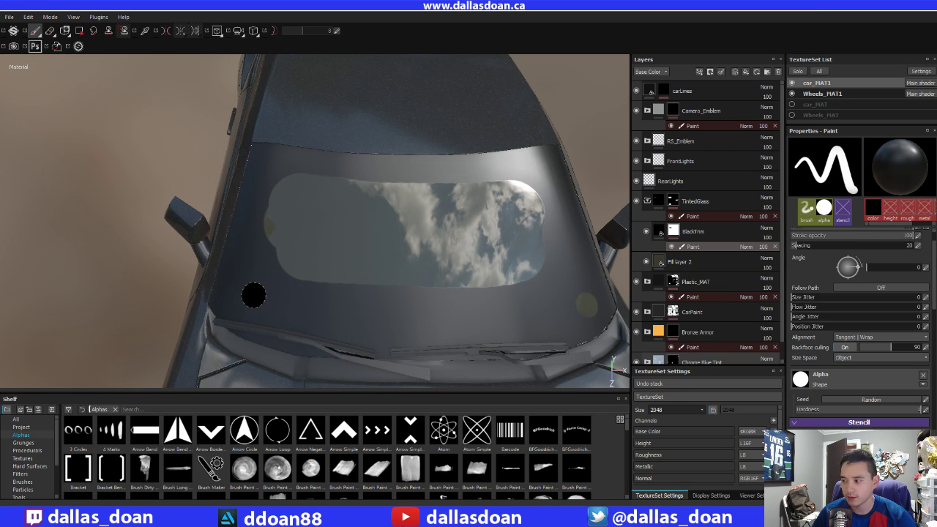
{"action": "left_click_drag", "start_coordinate": [276, 307], "coordinate": [329, 230], "text": "alt"}
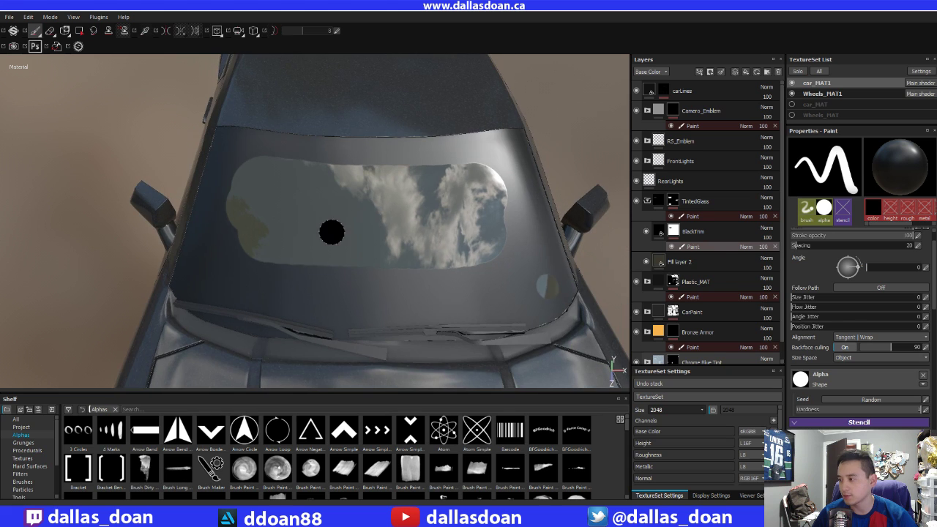
{"action": "left_click", "coordinate": [165, 30]}
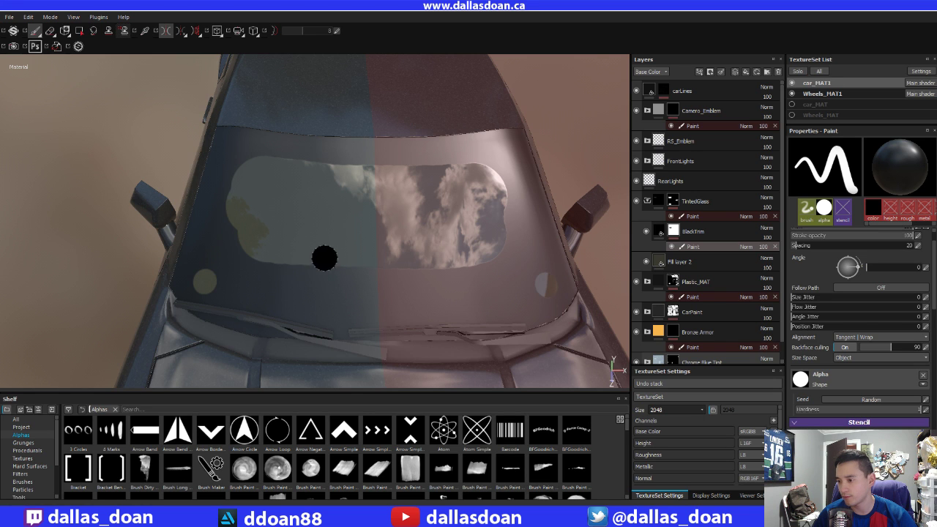
{"action": "mouse_move", "coordinate": [325, 257]}
{"action": "left_mouse_down", "text": "alt"}
{"action": "mouse_move", "coordinate": [318, 230]}
{"action": "mouse_move", "coordinate": [331, 263]}
{"action": "left_mouse_up", "text": "alt"}
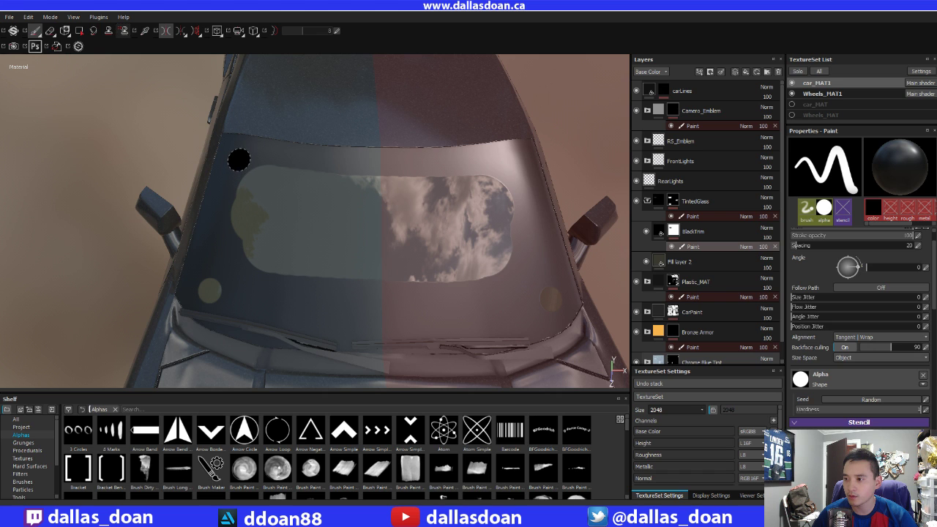
{"action": "mouse_move", "coordinate": [295, 230]}
{"action": "left_mouse_down", "text": "alt"}
{"action": "mouse_move", "coordinate": [278, 212]}
{"action": "mouse_move", "coordinate": [320, 216]}
{"action": "mouse_move", "coordinate": [317, 230]}
{"action": "mouse_move", "coordinate": [202, 179]}
{"action": "mouse_move", "coordinate": [387, 184]}
{"action": "left_mouse_up", "text": "alt"}
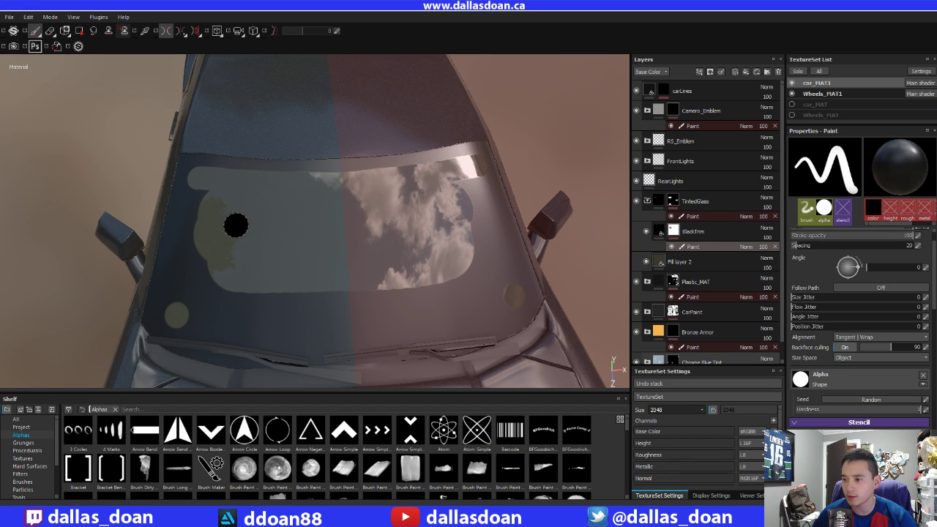
{"action": "left_click_drag", "start_coordinate": [235, 225], "coordinate": [271, 205], "text": "alt"}
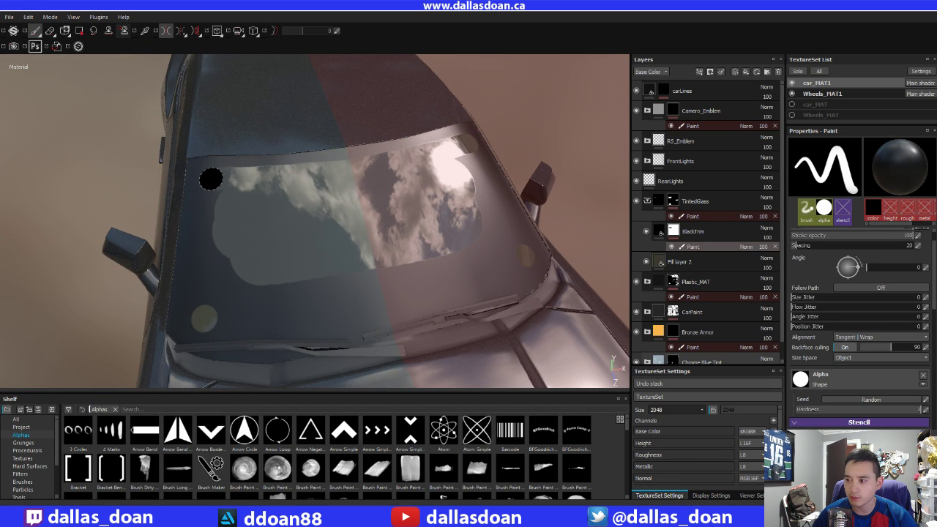
Paint a straight black line down the windshield's side on the mask, and black strokes across its lower part
{"action": "key", "text": "shift"}
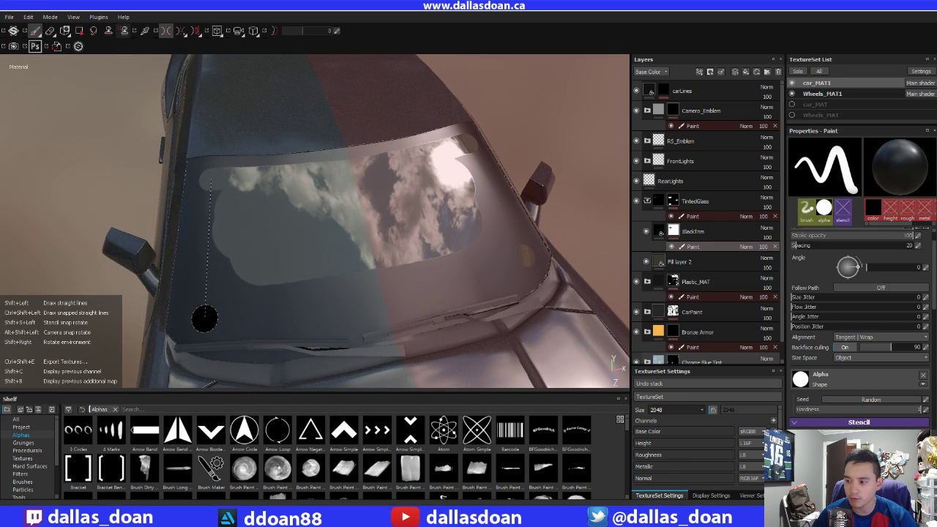
{"action": "left_click", "coordinate": [205, 318], "text": "shift"}
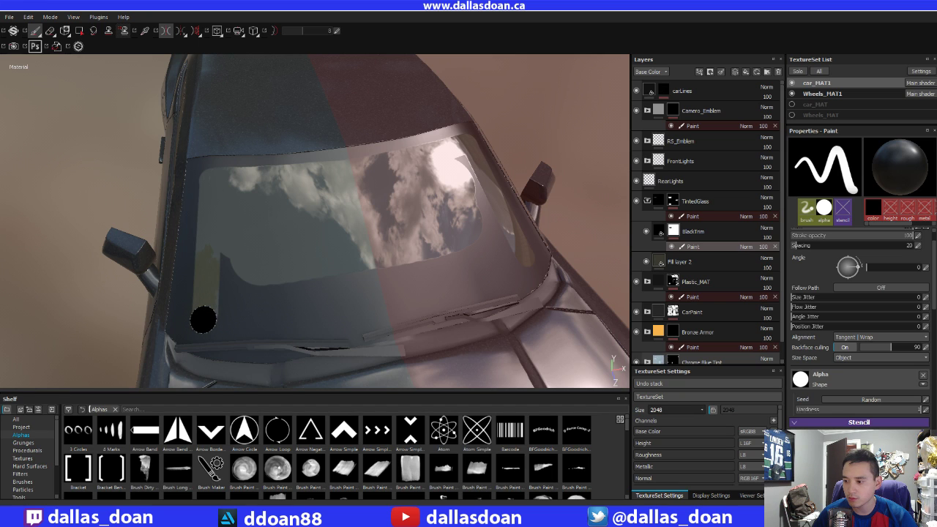
{"action": "left_click_drag", "start_coordinate": [203, 320], "coordinate": [308, 317]}
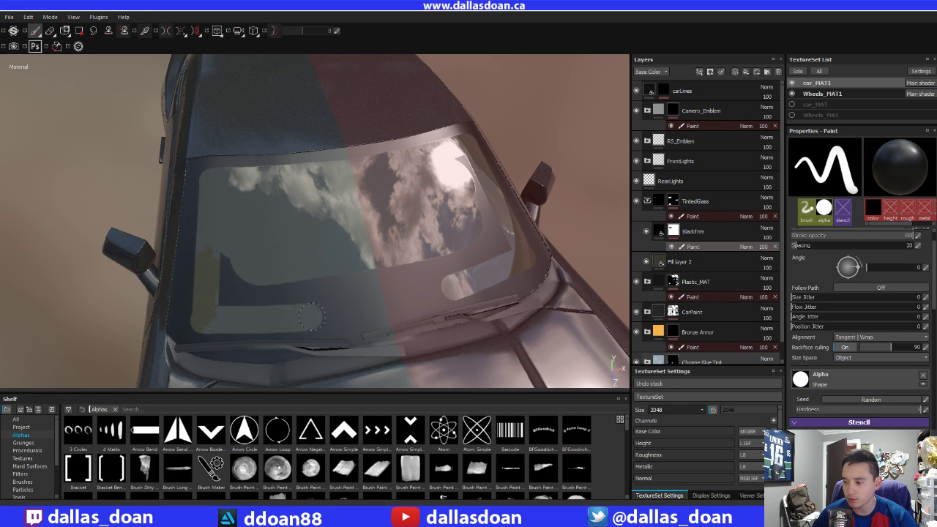
{"action": "key", "text": "ctrl+z"}
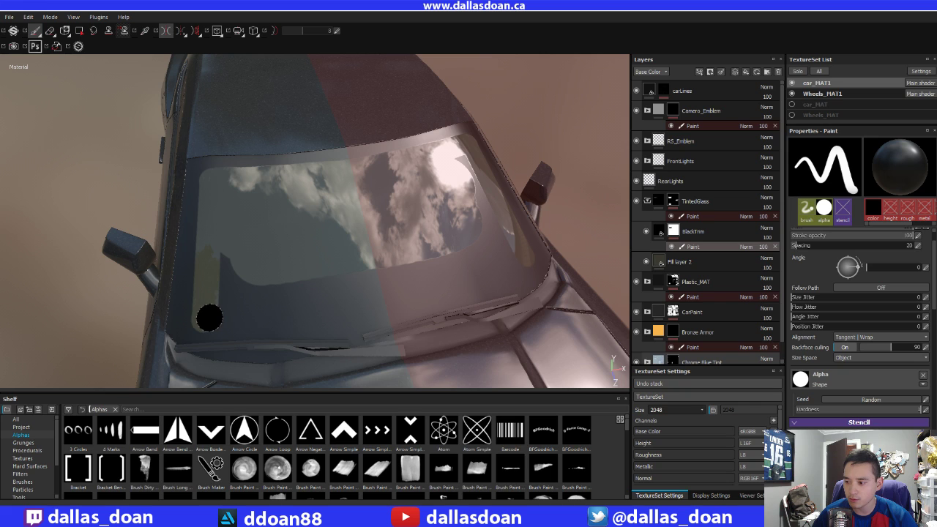
{"action": "left_click_drag", "start_coordinate": [209, 319], "coordinate": [376, 306]}
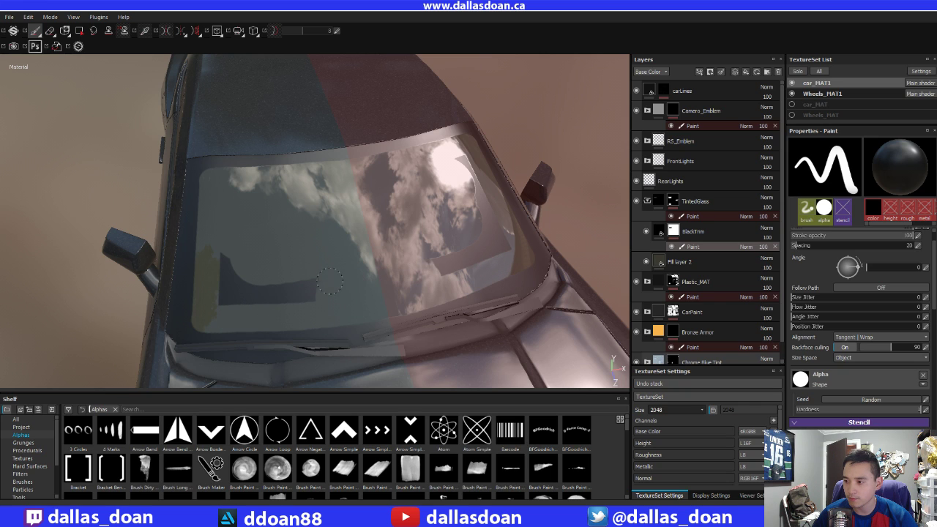
{"action": "key", "text": "ctrl+z"}
Narrow the side trim with a straight black stroke down the windshield's edge and check the mirrored result on the opposite side
{"action": "mouse_move", "coordinate": [340, 296]}
{"action": "left_mouse_down", "text": "alt"}
{"action": "mouse_move", "coordinate": [285, 247]}
{"action": "mouse_move", "coordinate": [335, 247]}
{"action": "mouse_move", "coordinate": [347, 264]}
{"action": "mouse_move", "coordinate": [330, 255]}
{"action": "mouse_move", "coordinate": [362, 257]}
{"action": "mouse_move", "coordinate": [320, 255]}
{"action": "mouse_move", "coordinate": [335, 234]}
{"action": "left_mouse_up", "text": "alt"}
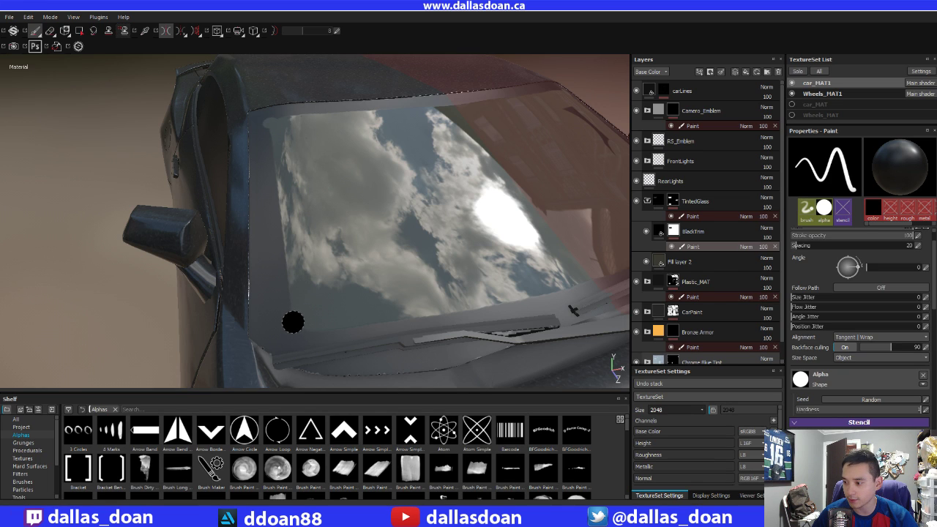
{"action": "left_click", "coordinate": [291, 322], "text": "shift"}
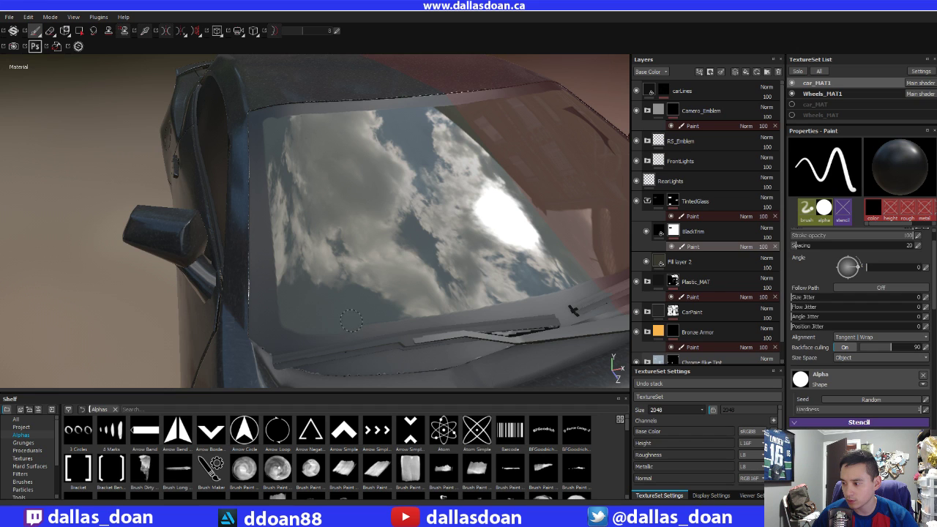
{"action": "mouse_move", "coordinate": [408, 274]}
{"action": "left_mouse_down", "text": "alt"}
{"action": "mouse_move", "coordinate": [335, 263]}
{"action": "mouse_move", "coordinate": [264, 290]}
{"action": "mouse_move", "coordinate": [362, 244]}
{"action": "mouse_move", "coordinate": [330, 222]}
{"action": "mouse_move", "coordinate": [317, 249]}
{"action": "mouse_move", "coordinate": [405, 227]}
{"action": "mouse_move", "coordinate": [305, 259]}
{"action": "mouse_move", "coordinate": [304, 251]}
{"action": "mouse_move", "coordinate": [345, 265]}
{"action": "mouse_move", "coordinate": [440, 249]}
{"action": "mouse_move", "coordinate": [446, 274]}
{"action": "left_mouse_up", "text": "alt"}
{"action": "right_click_drag", "start_coordinate": [446, 274], "coordinate": [253, 265], "text": "alt"}
{"action": "left_click_drag", "start_coordinate": [252, 265], "coordinate": [117, 233], "text": "alt"}
{"action": "right_click_drag", "start_coordinate": [117, 232], "coordinate": [355, 216], "text": "alt"}
{"action": "mouse_move", "coordinate": [355, 216]}
{"action": "left_mouse_down", "text": "alt"}
{"action": "mouse_move", "coordinate": [332, 204]}
{"action": "mouse_move", "coordinate": [320, 230]}
{"action": "mouse_move", "coordinate": [354, 266]}
{"action": "left_mouse_up", "text": "alt"}
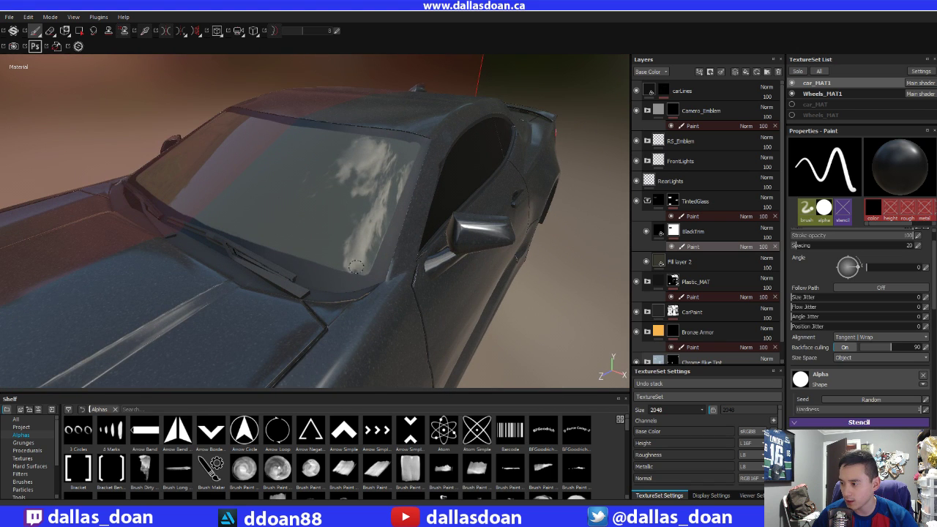
Paint straight black lines on the mask from the windshield's lower corner along its bottom edge to the centerline
{"action": "mouse_move", "coordinate": [349, 265]}
{"action": "left_mouse_down", "text": "alt"}
{"action": "mouse_move", "coordinate": [310, 226]}
{"action": "mouse_move", "coordinate": [257, 227]}
{"action": "mouse_move", "coordinate": [350, 234]}
{"action": "mouse_move", "coordinate": [377, 247]}
{"action": "mouse_move", "coordinate": [297, 227]}
{"action": "mouse_move", "coordinate": [306, 226]}
{"action": "mouse_move", "coordinate": [297, 235]}
{"action": "left_mouse_up", "text": "alt"}
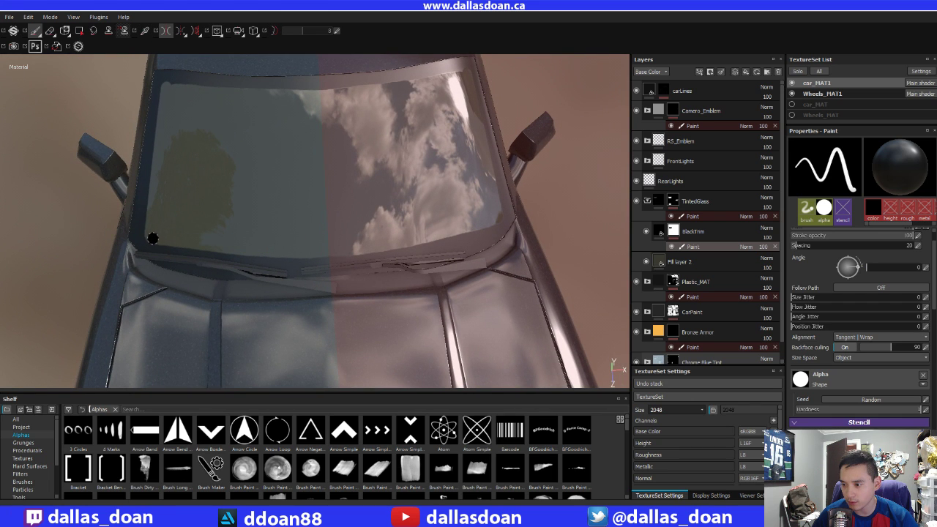
{"action": "key", "text": "shift"}
{"action": "key", "text": "d"}
{"action": "key", "text": "d"}
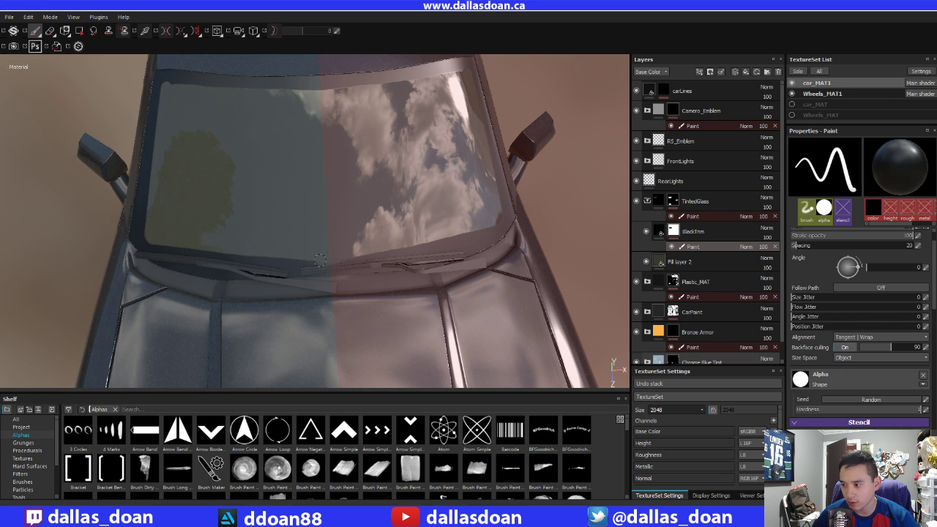
{"action": "key", "text": "d"}
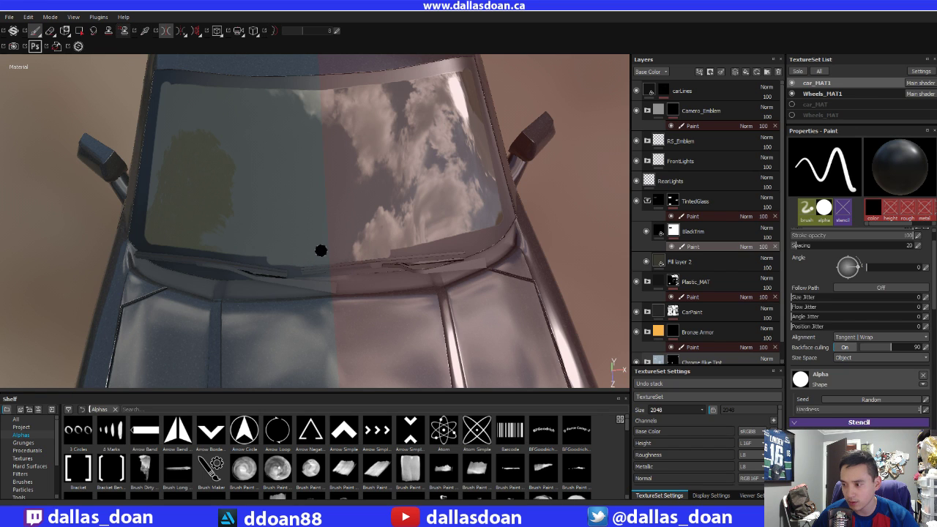
{"action": "middle_click_drag", "start_coordinate": [256, 232], "coordinate": [275, 225], "text": "alt"}
{"action": "key", "text": "ctrl+z"}
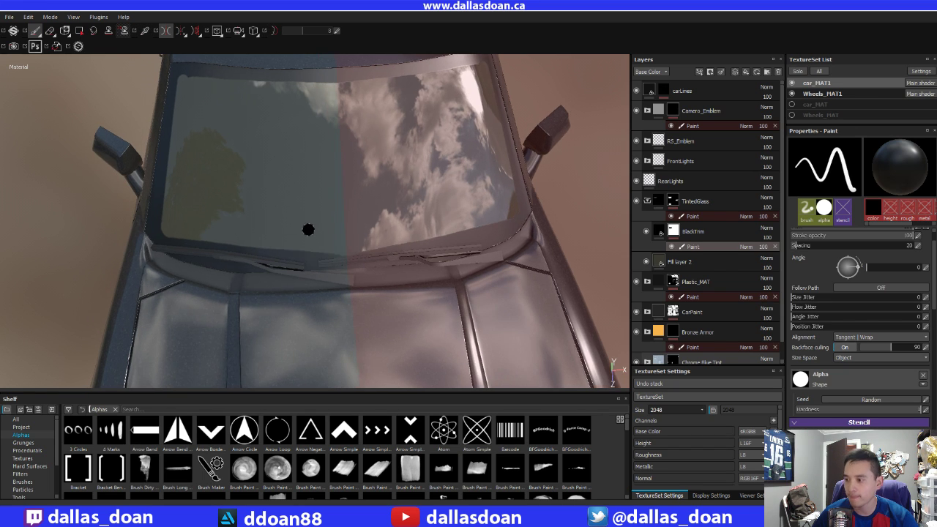
{"action": "key", "text": "d"}
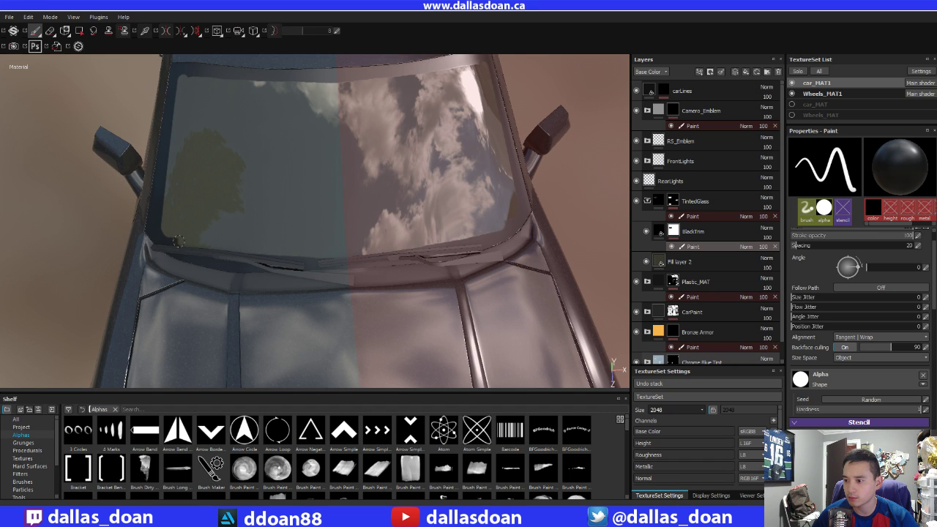
{"action": "key", "text": "d"}
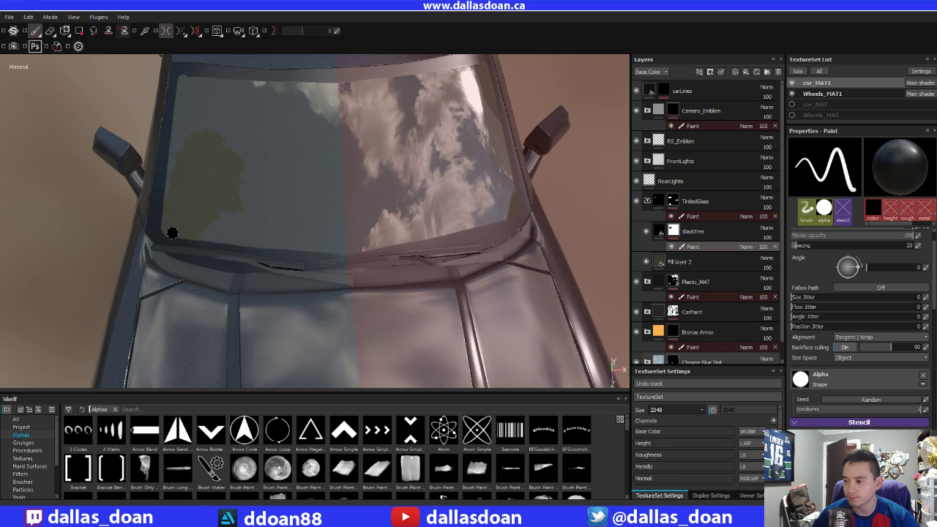
{"action": "key", "text": "d"}
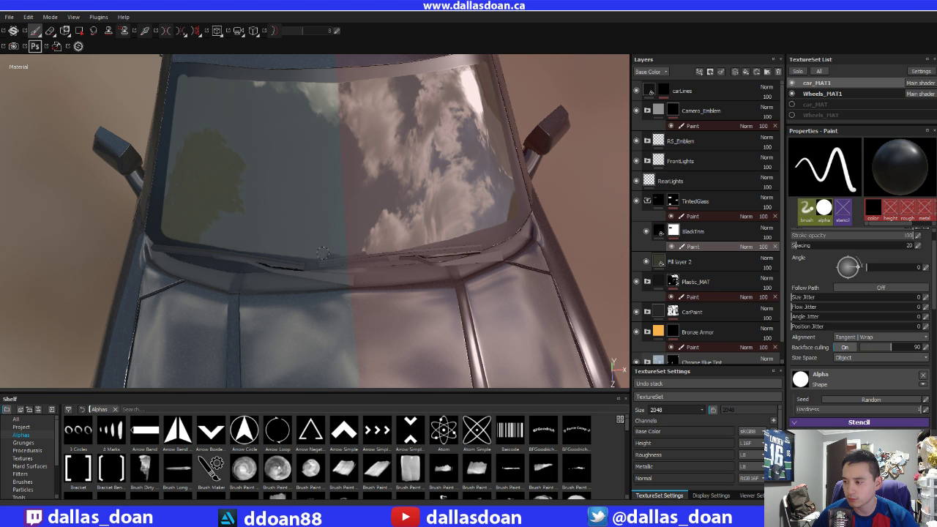
{"action": "key", "text": "d"}
Examine the windshield trim on the whole car from several distances and front three-quarter angles
{"action": "left_click_drag", "start_coordinate": [346, 255], "coordinate": [178, 183], "text": "alt"}
{"action": "right_click_drag", "start_coordinate": [177, 182], "coordinate": [184, 177], "text": "alt"}
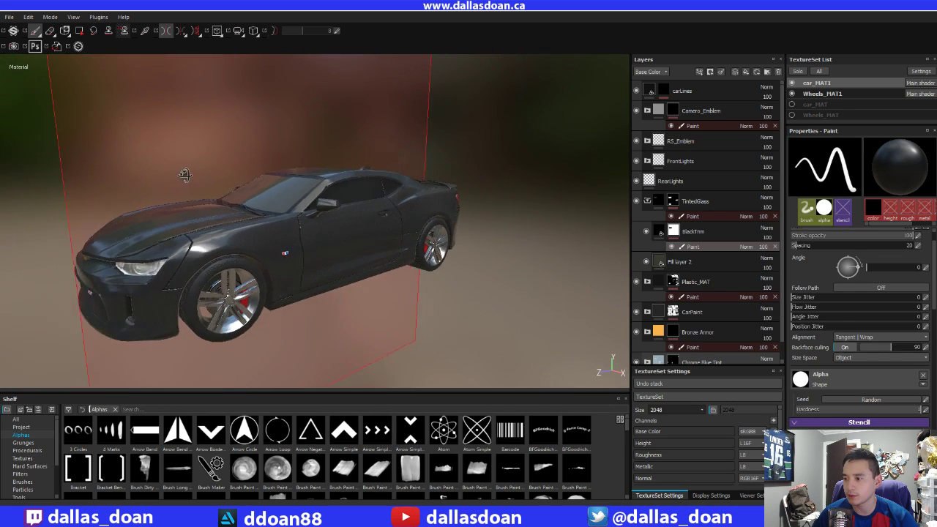
{"action": "left_click_drag", "start_coordinate": [185, 177], "coordinate": [229, 183], "text": "alt"}
{"action": "right_click_drag", "start_coordinate": [228, 183], "coordinate": [237, 186], "text": "alt"}
{"action": "left_click_drag", "start_coordinate": [237, 186], "coordinate": [267, 203], "text": "alt"}
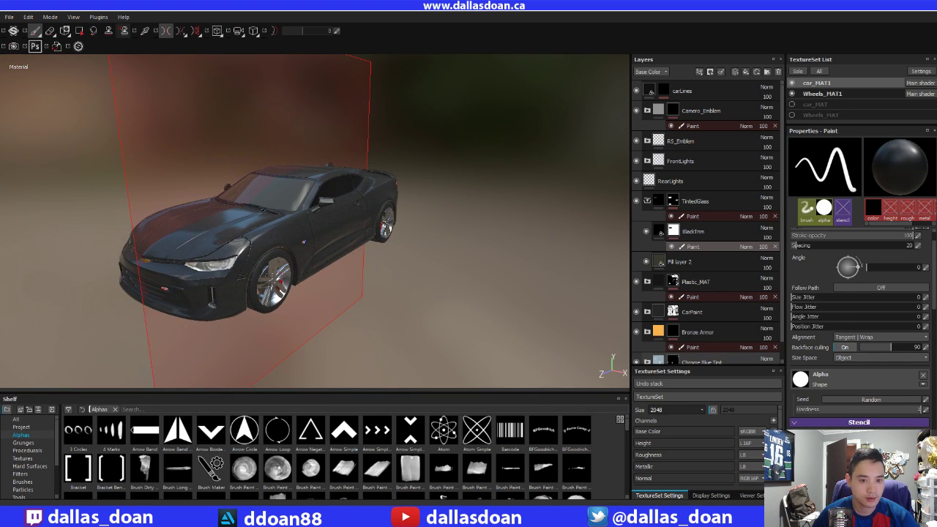
{"action": "right_click_drag", "start_coordinate": [304, 241], "coordinate": [283, 219], "text": "alt"}
{"action": "right_click_drag", "start_coordinate": [253, 181], "coordinate": [276, 196], "text": "alt"}
Switch the paint color to white and paint a deeper, tapered trim section on the mask at the windshield's upper center
{"action": "left_click_drag", "start_coordinate": [244, 188], "coordinate": [271, 221], "text": "alt"}
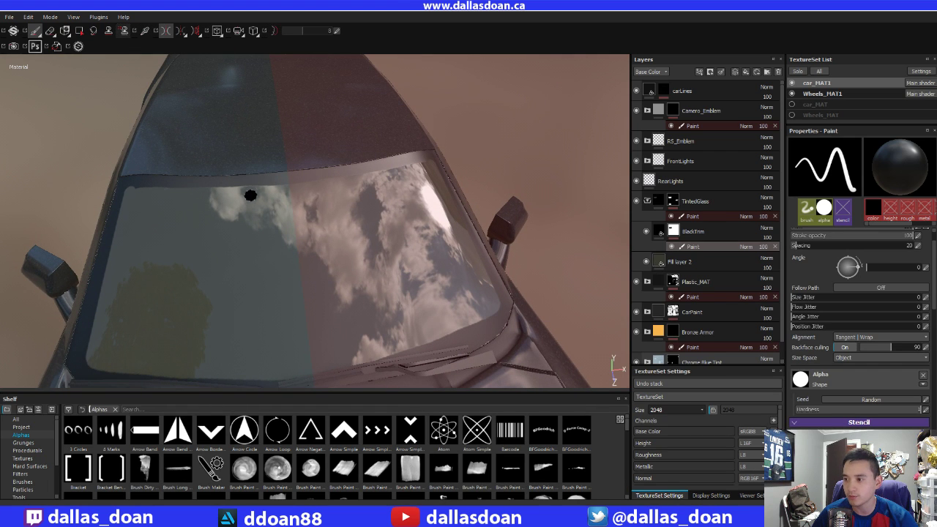
{"action": "key", "text": "x"}
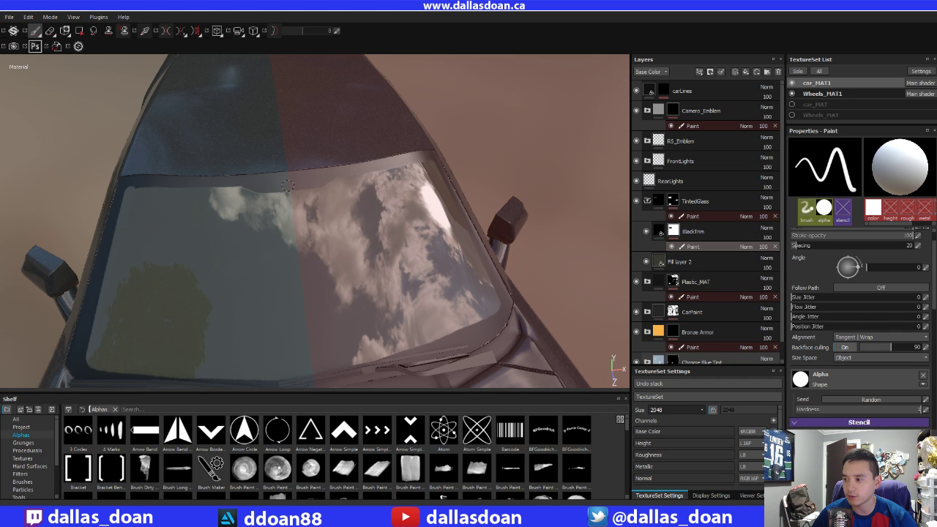
{"action": "mouse_move", "coordinate": [295, 184]}
{"action": "left_mouse_down", "text": "alt"}
{"action": "mouse_move", "coordinate": [372, 198]}
{"action": "mouse_move", "coordinate": [360, 164]}
{"action": "mouse_move", "coordinate": [353, 211]}
{"action": "mouse_move", "coordinate": [341, 213]}
{"action": "mouse_move", "coordinate": [350, 215]}
{"action": "left_mouse_up", "text": "alt"}
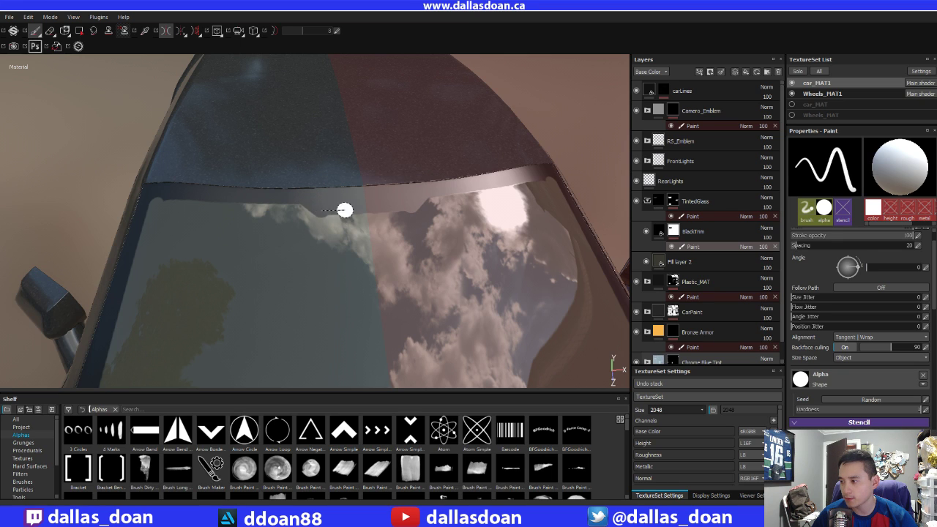
Inspect the windshield trim and side windows from around the car, ending close on the upper center trim
{"action": "right_click_drag", "start_coordinate": [492, 217], "coordinate": [443, 208], "text": "alt"}
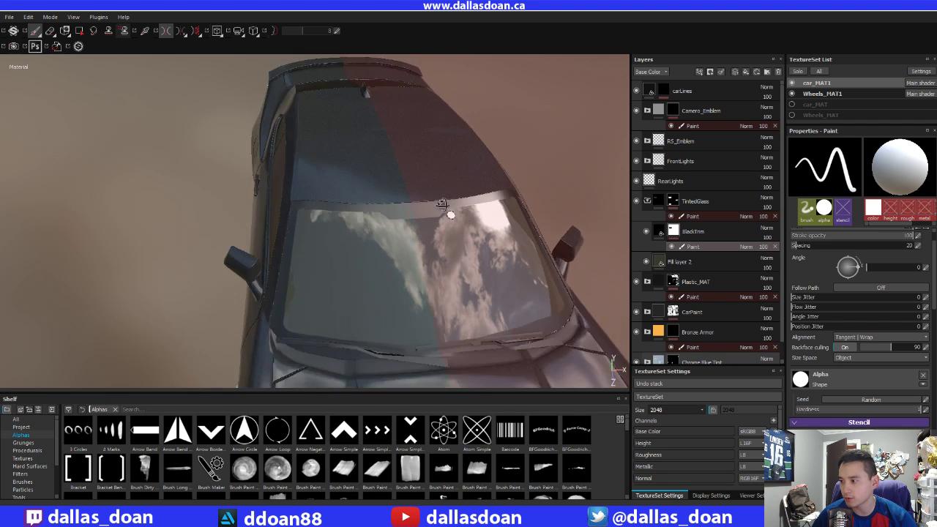
{"action": "left_click_drag", "start_coordinate": [443, 209], "coordinate": [247, 156], "text": "alt"}
{"action": "scroll", "coordinate": [228, 152], "scroll_direction": "down", "scroll_amount": 3}
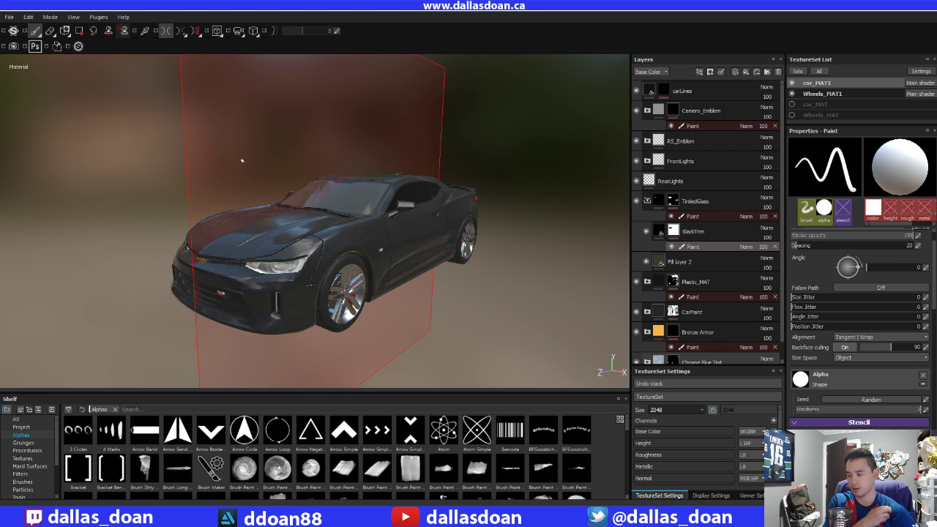
{"action": "scroll", "coordinate": [267, 183], "scroll_direction": "up", "scroll_amount": 3}
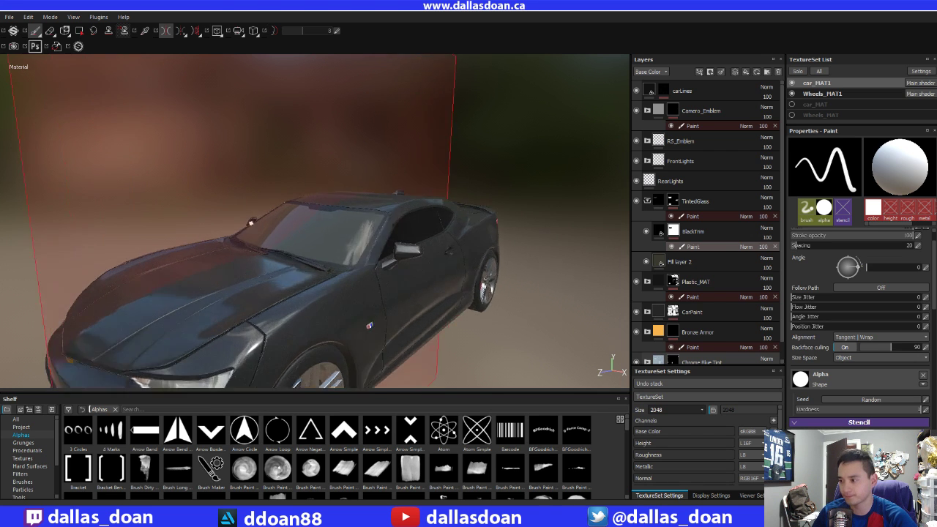
{"action": "left_click_drag", "start_coordinate": [251, 222], "coordinate": [308, 249], "text": "alt"}
{"action": "scroll", "coordinate": [265, 244], "scroll_direction": "up", "scroll_amount": 1}
{"action": "left_click_drag", "start_coordinate": [225, 247], "coordinate": [196, 237], "text": "alt"}
{"action": "scroll", "coordinate": [212, 239], "scroll_direction": "up", "scroll_amount": 1}
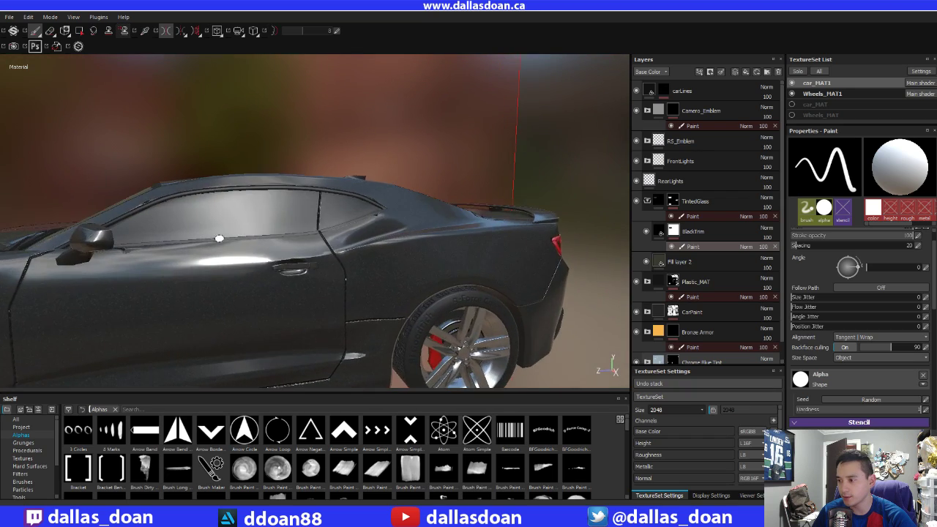
{"action": "middle_click_drag", "start_coordinate": [218, 239], "coordinate": [341, 263], "text": "alt"}
{"action": "left_click_drag", "start_coordinate": [341, 263], "coordinate": [311, 260], "text": "alt"}
{"action": "left_click_drag", "start_coordinate": [289, 218], "coordinate": [424, 257], "text": "alt"}
{"action": "middle_click_drag", "start_coordinate": [330, 243], "coordinate": [220, 256], "text": "alt"}
{"action": "scroll", "coordinate": [201, 235], "scroll_direction": "up", "scroll_amount": 2}
{"action": "left_click_drag", "start_coordinate": [201, 235], "coordinate": [210, 232], "text": "alt"}
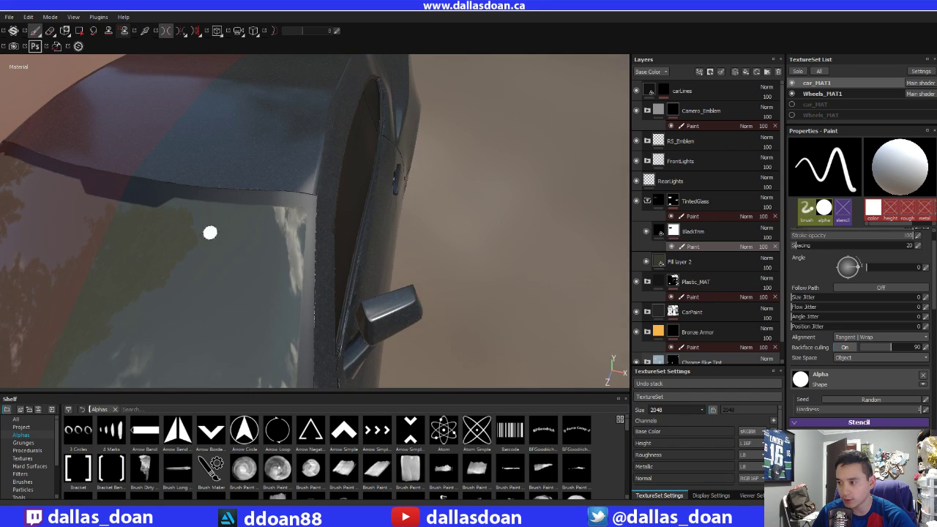
Refine the black trim at the windshield's upper corner, switching between white and black paint on the mask
{"action": "mouse_move", "coordinate": [308, 211]}
{"action": "left_mouse_down", "text": "alt"}
{"action": "mouse_move", "coordinate": [268, 220]}
{"action": "mouse_move", "coordinate": [220, 209]}
{"action": "left_mouse_up", "text": "alt"}
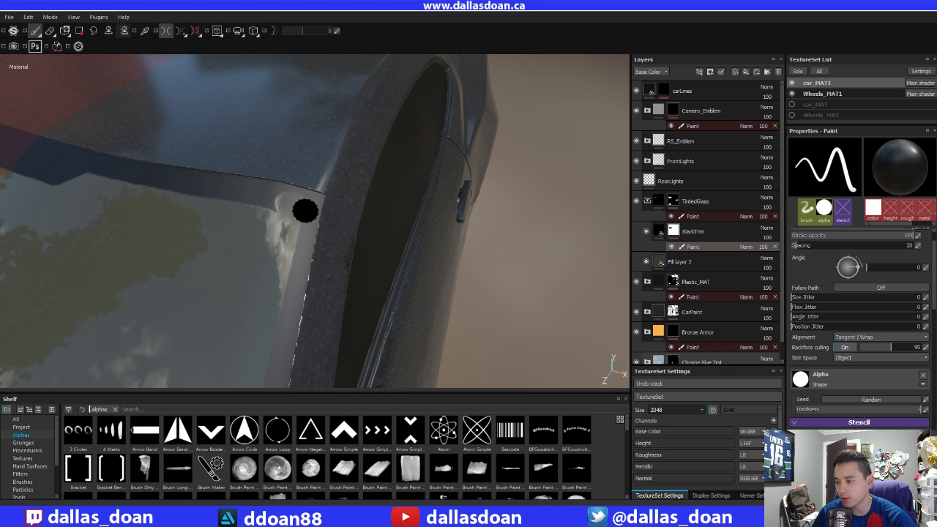
{"action": "key", "text": "x"}
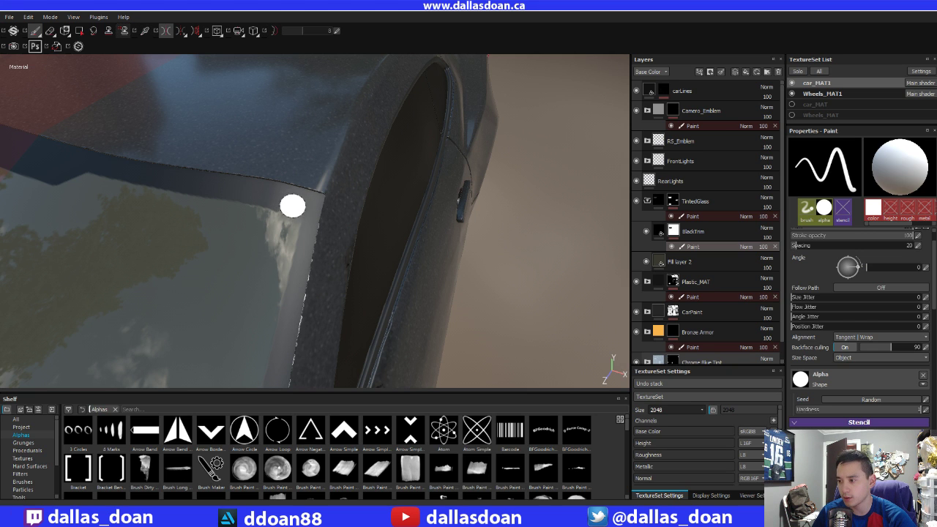
{"action": "mouse_move", "coordinate": [292, 205]}
{"action": "left_mouse_down"}
{"action": "mouse_move", "coordinate": [308, 210]}
{"action": "mouse_move", "coordinate": [308, 197]}
{"action": "mouse_move", "coordinate": [285, 218]}
{"action": "mouse_move", "coordinate": [314, 225]}
{"action": "left_mouse_up"}
{"action": "scroll", "coordinate": [310, 209], "scroll_direction": "down", "scroll_amount": 5}
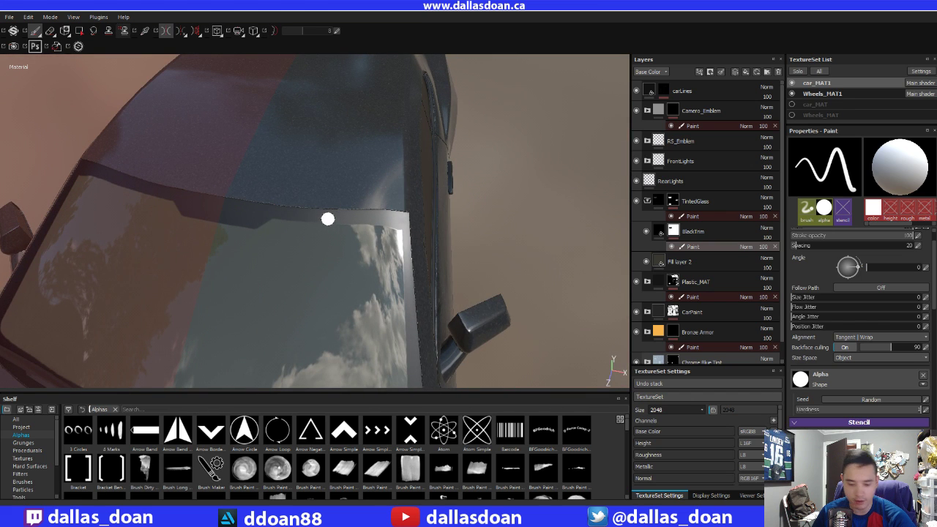
{"action": "key", "text": "x"}
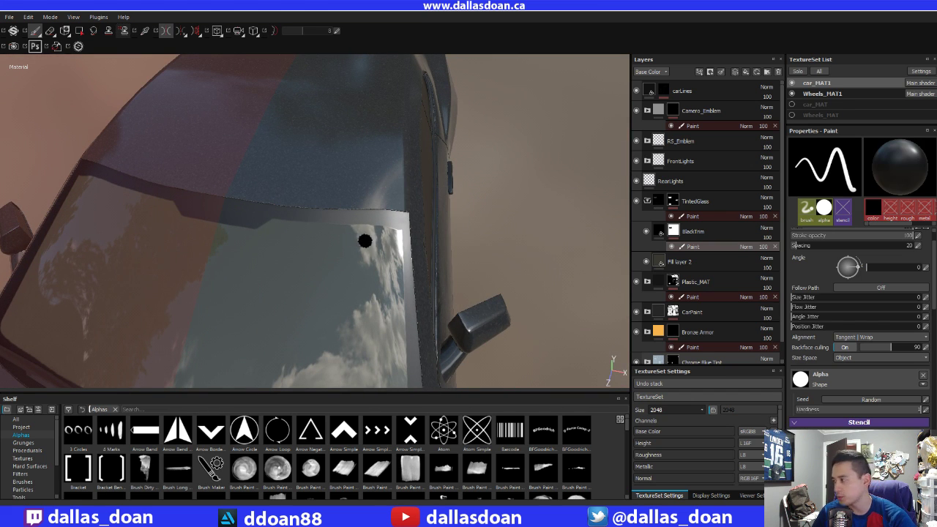
{"action": "key", "text": "x"}
{"action": "key", "text": "x"}
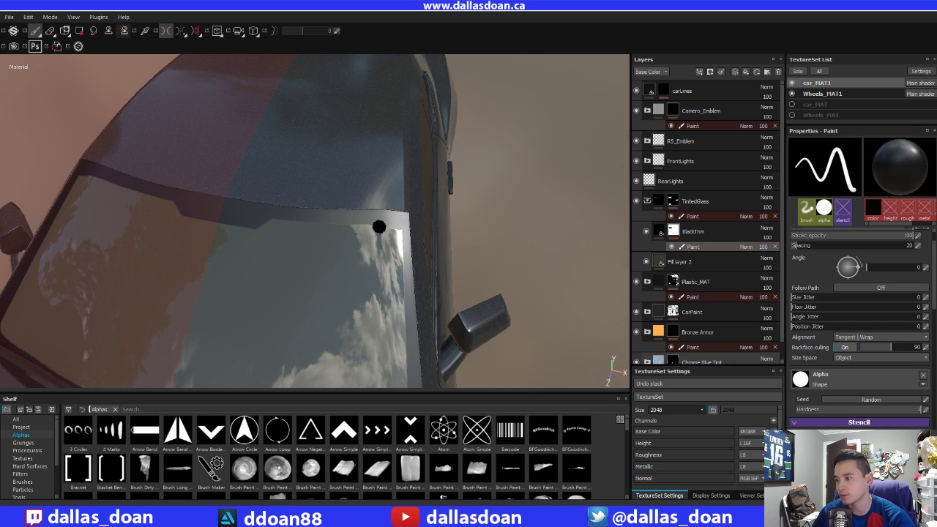
{"action": "mouse_move", "coordinate": [379, 227]}
{"action": "left_mouse_down", "text": "alt"}
{"action": "mouse_move", "coordinate": [403, 217]}
{"action": "mouse_move", "coordinate": [369, 212]}
{"action": "mouse_move", "coordinate": [296, 237]}
{"action": "left_mouse_up", "text": "alt"}
{"action": "key", "text": "x"}
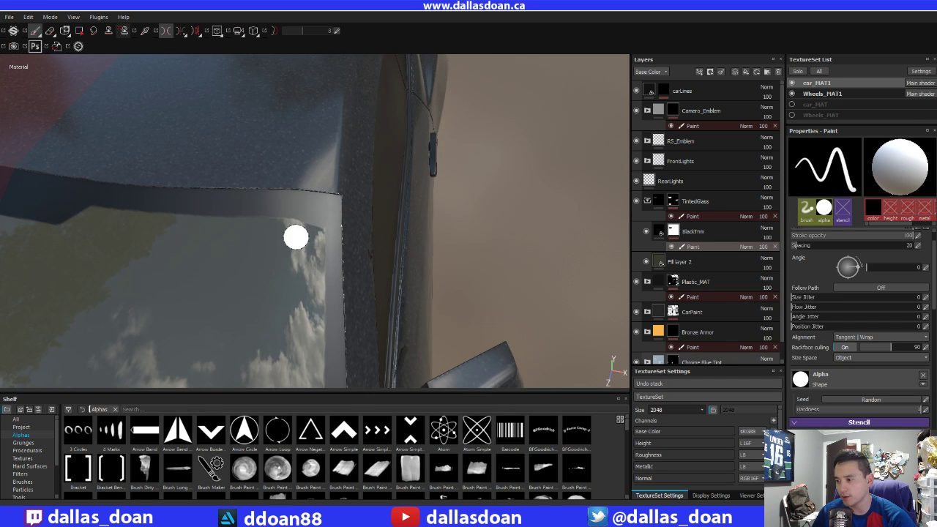
{"action": "key", "text": "x"}
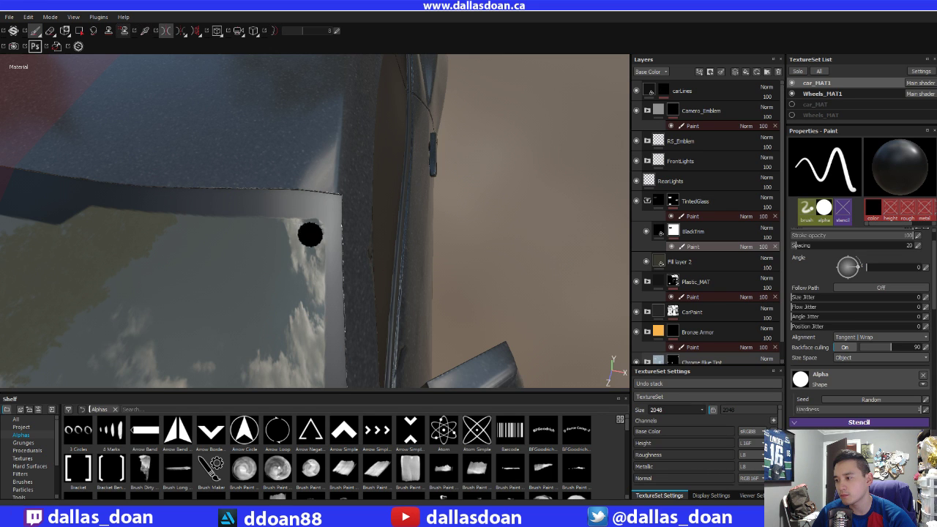
{"action": "left_click_drag", "start_coordinate": [310, 232], "coordinate": [182, 221], "text": "alt"}
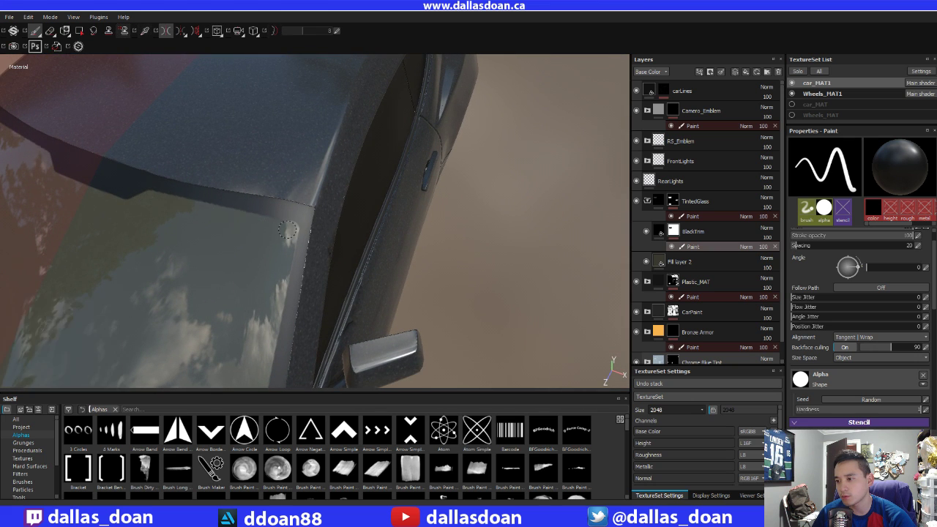
Examine the windshield trim and the car's upper body from several angles and distances, ending on the side windows
{"action": "left_click_drag", "start_coordinate": [179, 235], "coordinate": [280, 233], "text": "alt"}
{"action": "scroll", "coordinate": [213, 230], "scroll_direction": "down", "scroll_amount": 6}
{"action": "left_click_drag", "start_coordinate": [203, 198], "coordinate": [164, 115], "text": "alt"}
{"action": "left_click_drag", "start_coordinate": [261, 222], "coordinate": [239, 300], "text": "alt"}
{"action": "scroll", "coordinate": [239, 299], "scroll_direction": "down", "scroll_amount": 4}
{"action": "left_click_drag", "start_coordinate": [293, 271], "coordinate": [272, 255], "text": "alt"}
{"action": "scroll", "coordinate": [331, 228], "scroll_direction": "up", "scroll_amount": 5}
{"action": "scroll", "coordinate": [271, 255], "scroll_direction": "up", "scroll_amount": 2}
{"action": "middle_click_drag", "start_coordinate": [272, 255], "coordinate": [265, 292], "text": "alt"}
{"action": "left_click_drag", "start_coordinate": [269, 293], "coordinate": [212, 262], "text": "alt"}
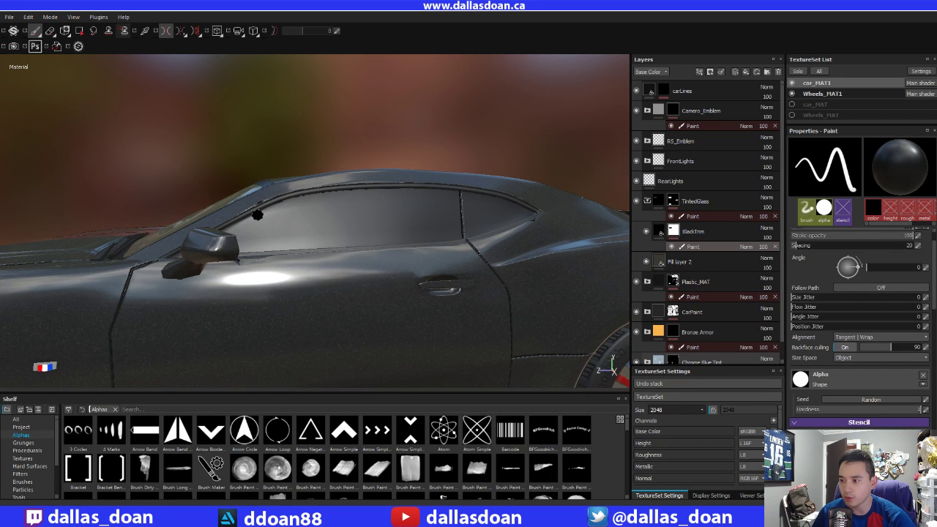
Paint black on the BlackTrim mask inside the door window's border, covering its front corner and bottom, rear and upper edges
{"action": "mouse_move", "coordinate": [257, 214]}
{"action": "left_mouse_down", "text": "alt"}
{"action": "mouse_move", "coordinate": [285, 228]}
{"action": "mouse_move", "coordinate": [220, 255]}
{"action": "mouse_move", "coordinate": [356, 244]}
{"action": "mouse_move", "coordinate": [334, 205]}
{"action": "mouse_move", "coordinate": [347, 220]}
{"action": "mouse_move", "coordinate": [406, 212]}
{"action": "mouse_move", "coordinate": [433, 226]}
{"action": "mouse_move", "coordinate": [377, 222]}
{"action": "mouse_move", "coordinate": [153, 296]}
{"action": "left_mouse_up", "text": "alt"}
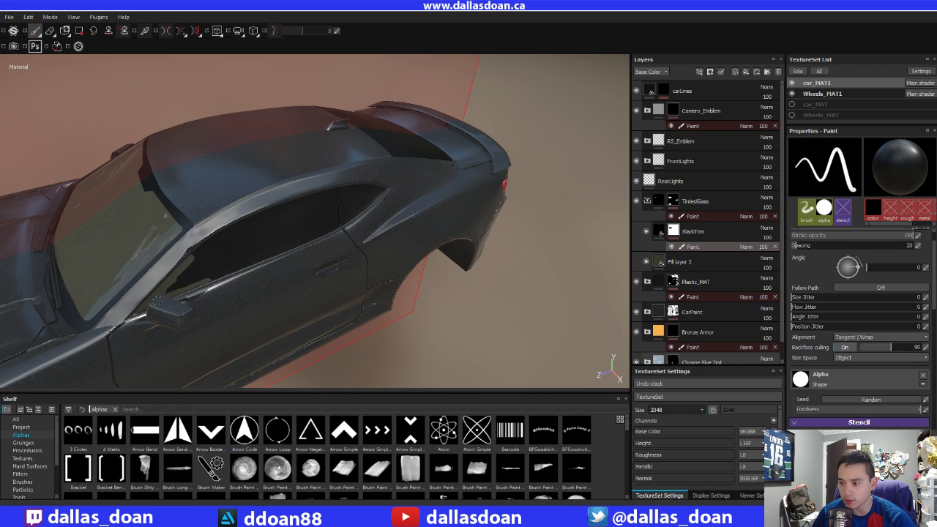
{"action": "left_click_drag", "start_coordinate": [139, 310], "coordinate": [220, 241], "text": "alt"}
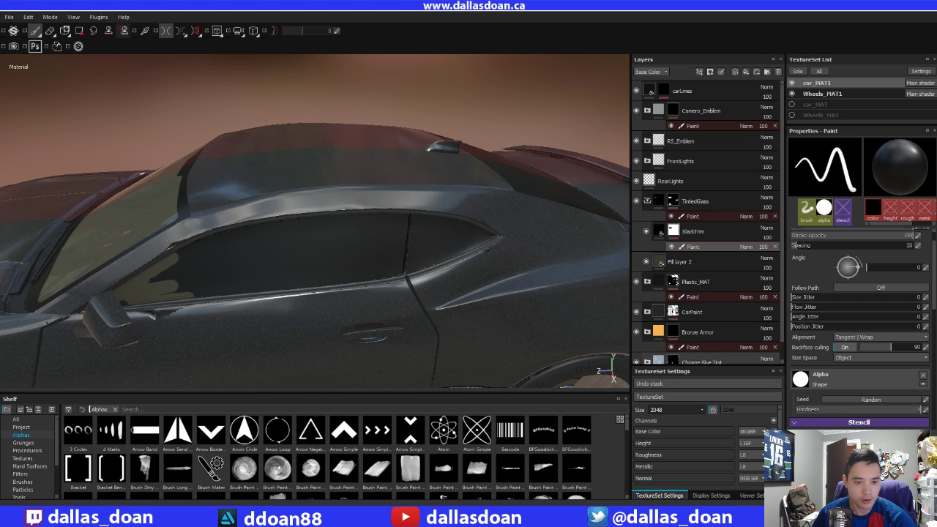
{"action": "left_click_drag", "start_coordinate": [350, 268], "coordinate": [117, 284], "text": "alt"}
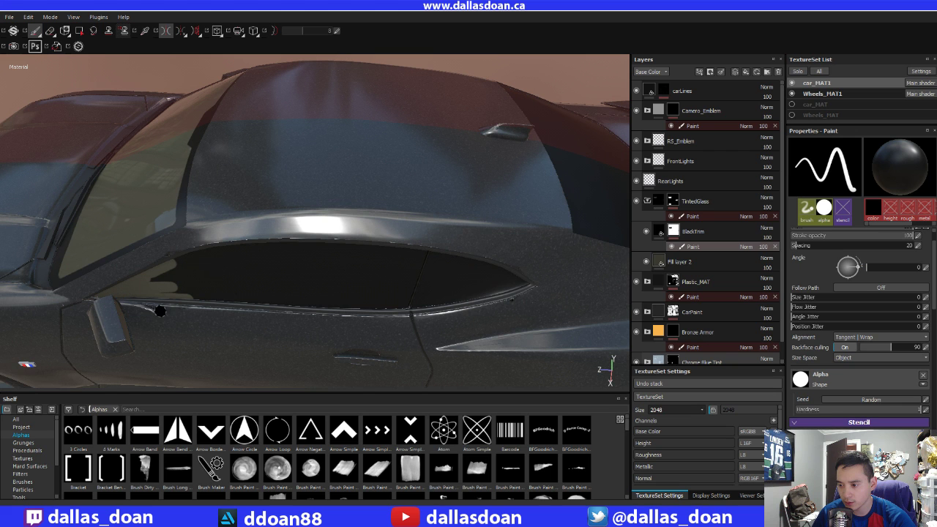
{"action": "left_click_drag", "start_coordinate": [160, 311], "coordinate": [251, 284], "text": "alt"}
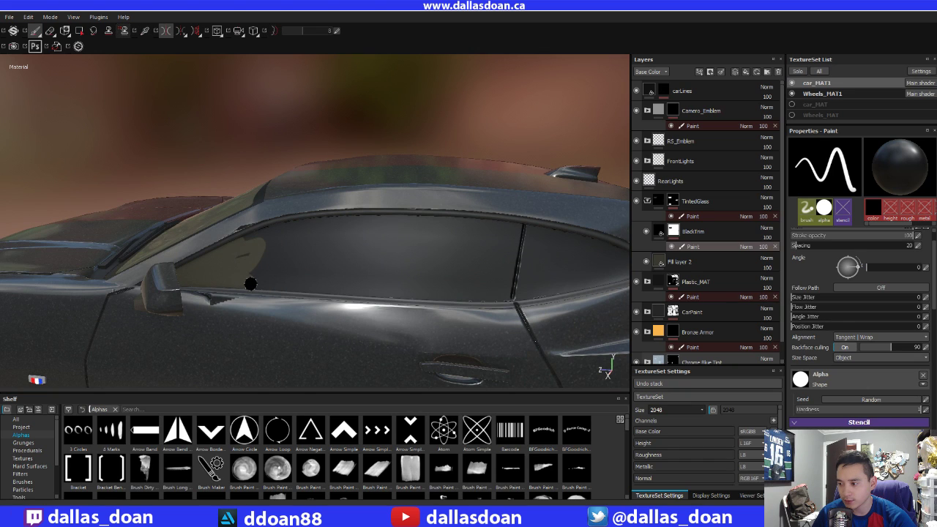
{"action": "left_click", "coordinate": [506, 298], "text": "shift"}
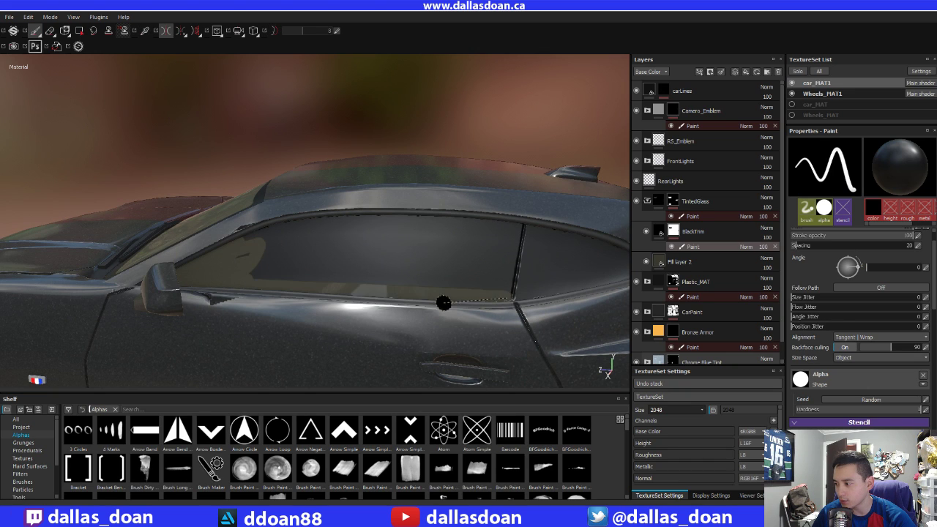
{"action": "left_click", "coordinate": [517, 226], "text": "shift"}
{"action": "left_click_drag", "start_coordinate": [468, 249], "coordinate": [414, 254], "text": "alt"}
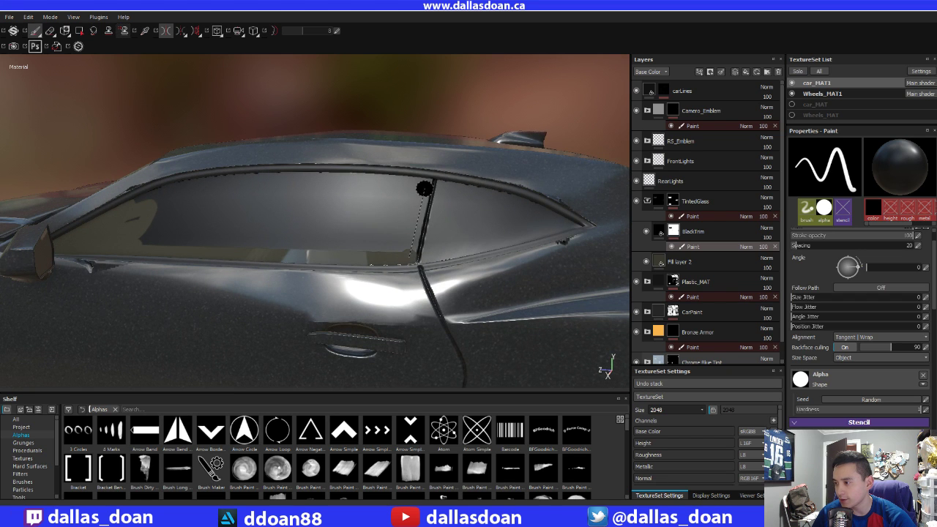
{"action": "left_click", "coordinate": [425, 181], "text": "shift"}
{"action": "left_click_drag", "start_coordinate": [374, 226], "coordinate": [381, 237], "text": "alt"}
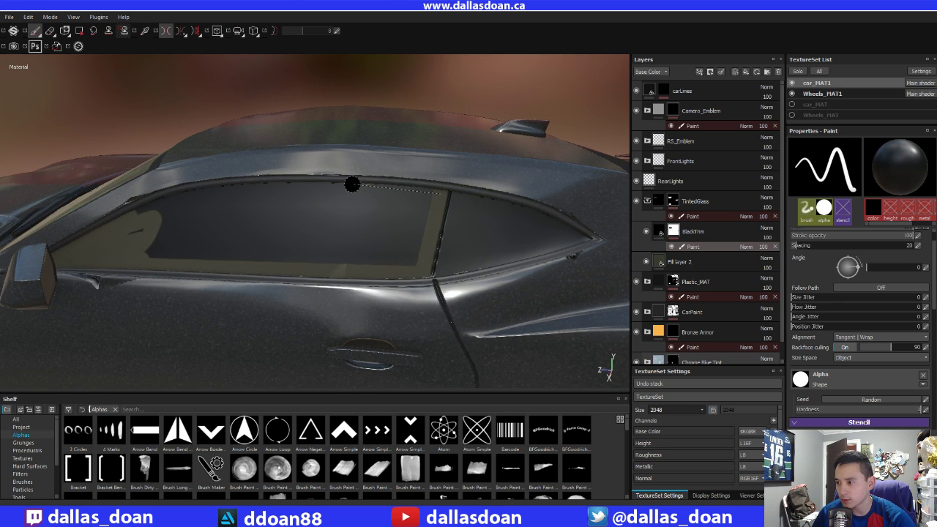
{"action": "left_click_drag", "start_coordinate": [314, 185], "coordinate": [139, 211]}
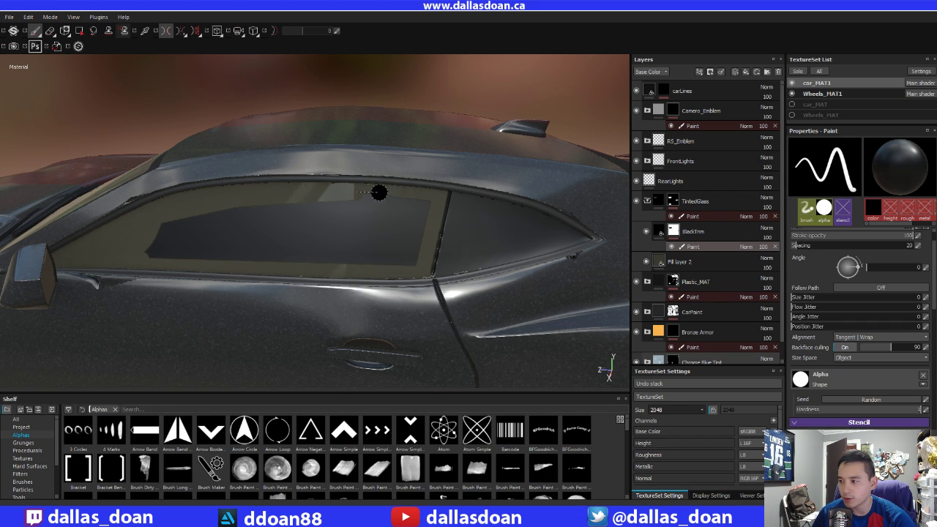
Fill the rest of the door window with black on the mask, using a larger brush for the remaining center area
{"action": "left_click", "coordinate": [427, 218], "text": "shift"}
{"action": "left_click_drag", "start_coordinate": [418, 237], "coordinate": [424, 221]}
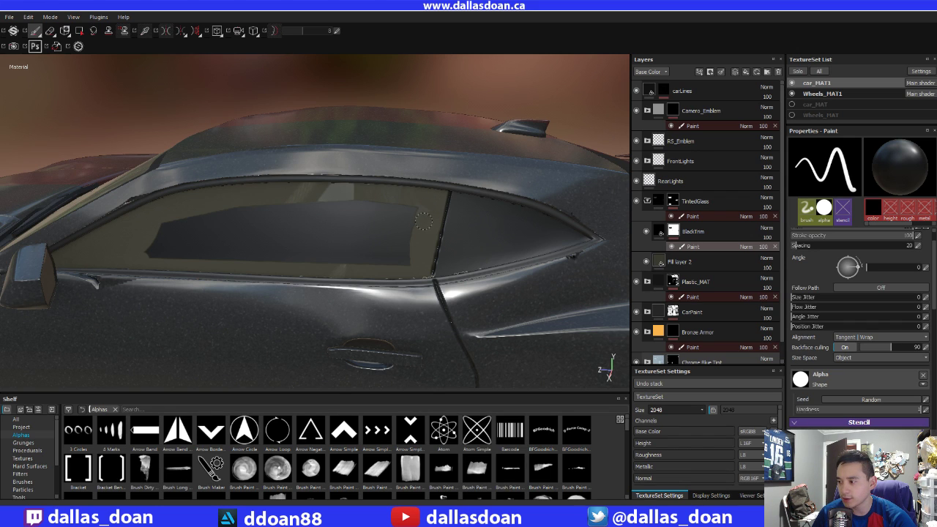
{"action": "mouse_move", "coordinate": [402, 267]}
{"action": "left_mouse_down"}
{"action": "mouse_move", "coordinate": [197, 262]}
{"action": "mouse_move", "coordinate": [286, 257]}
{"action": "left_mouse_up"}
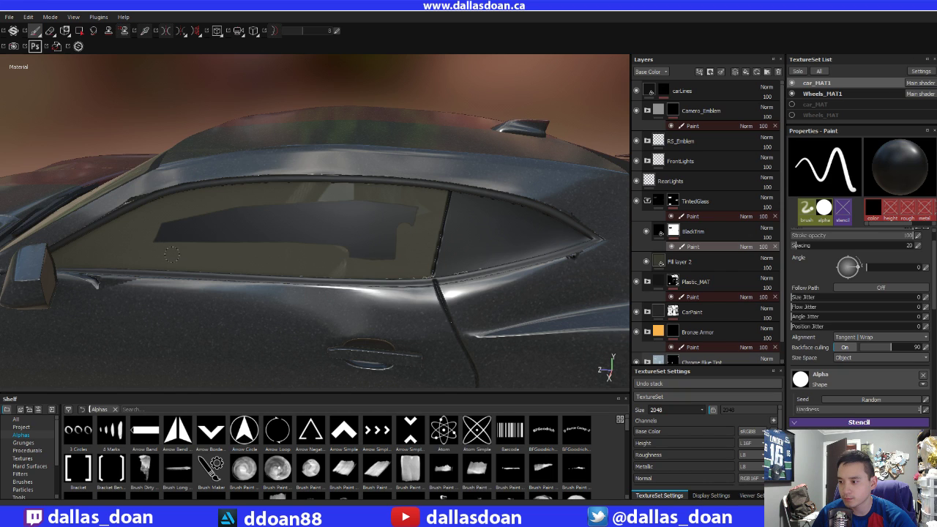
{"action": "key", "text": "ctrl+z"}
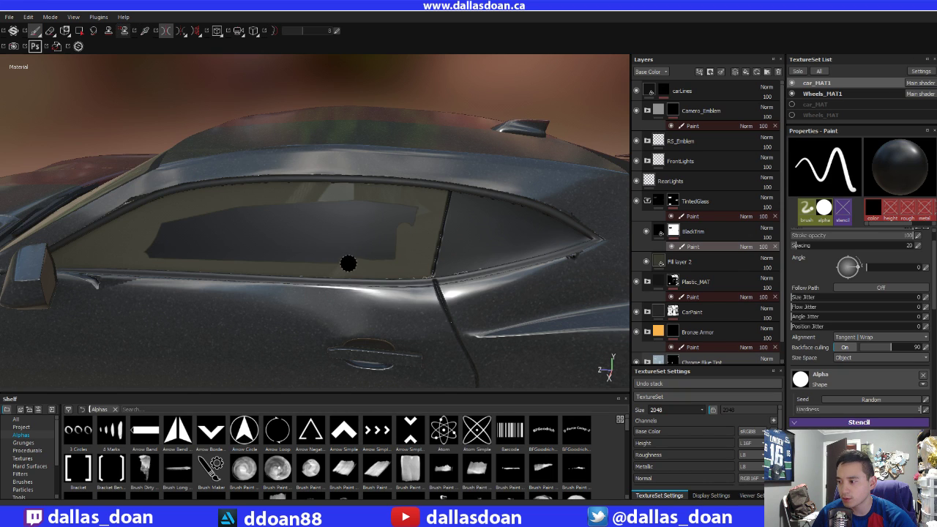
{"action": "left_click_drag", "start_coordinate": [349, 263], "coordinate": [154, 256]}
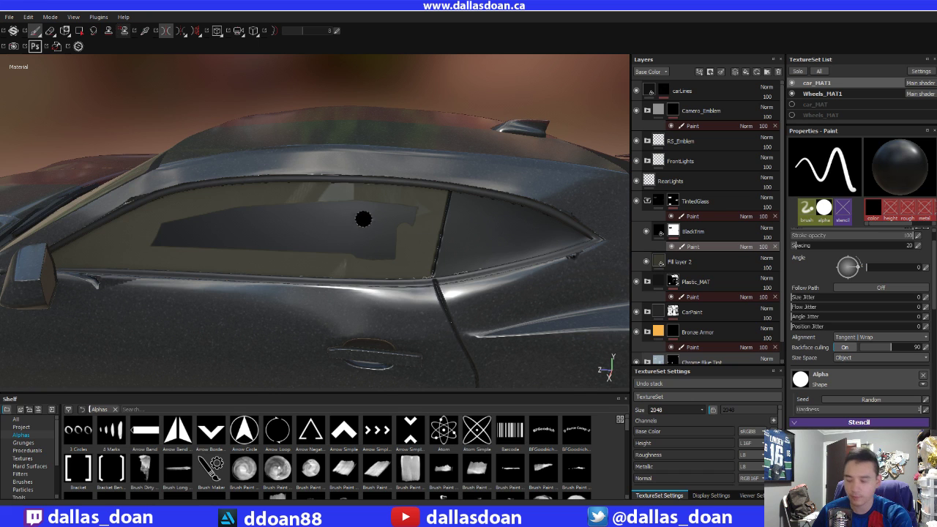
{"action": "right_click_drag", "start_coordinate": [363, 219], "coordinate": [398, 218]}
{"action": "mouse_move", "coordinate": [398, 218]}
{"action": "left_mouse_down"}
{"action": "mouse_move", "coordinate": [374, 238]}
{"action": "mouse_move", "coordinate": [306, 220]}
{"action": "mouse_move", "coordinate": [155, 239]}
{"action": "left_mouse_up"}
{"action": "mouse_move", "coordinate": [323, 201]}
{"action": "left_mouse_down"}
{"action": "mouse_move", "coordinate": [326, 235]}
{"action": "mouse_move", "coordinate": [258, 241]}
{"action": "mouse_move", "coordinate": [299, 268]}
{"action": "mouse_move", "coordinate": [324, 220]}
{"action": "mouse_move", "coordinate": [324, 232]}
{"action": "left_mouse_up"}
{"action": "key", "text": "l"}
{"action": "scroll", "coordinate": [310, 247], "scroll_direction": "down", "scroll_amount": 5}
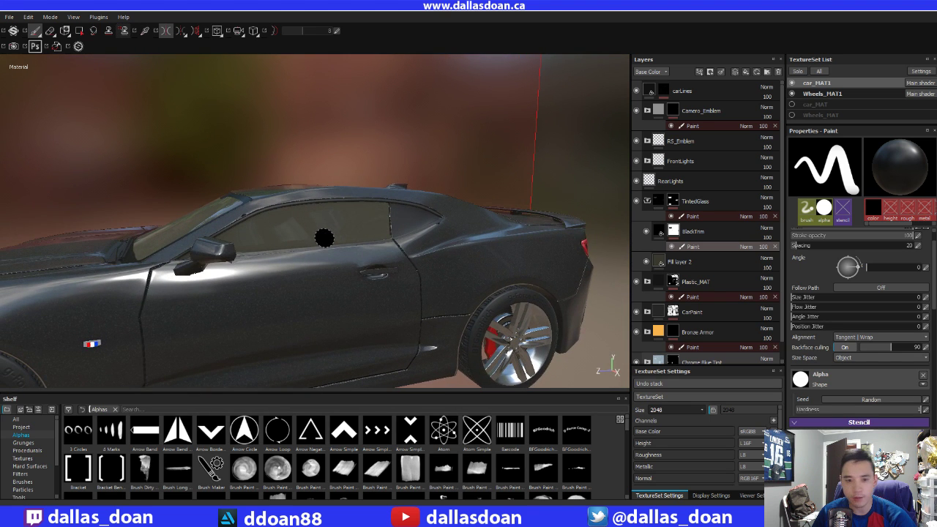
Reduce the brush to a small size that fits inside the rear quarter window
{"action": "scroll", "coordinate": [304, 238], "scroll_direction": "up", "scroll_amount": 3}
{"action": "scroll", "coordinate": [305, 239], "scroll_direction": "up", "scroll_amount": 2}
{"action": "middle_click_drag", "start_coordinate": [305, 239], "coordinate": [227, 244], "text": "alt"}
{"action": "left_click_drag", "start_coordinate": [226, 245], "coordinate": [230, 242], "text": "alt"}
{"action": "scroll", "coordinate": [231, 243], "scroll_direction": "up", "scroll_amount": 2}
{"action": "scroll", "coordinate": [232, 243], "scroll_direction": "up", "scroll_amount": 1}
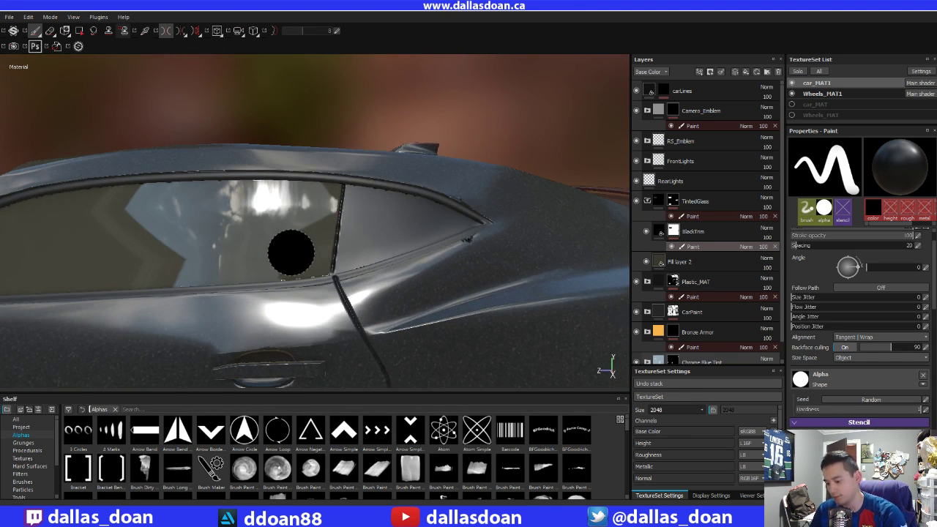
{"action": "key", "text": "bracketleft"}
{"action": "key", "text": "bracketleft"}
{"action": "key", "text": "bracketleft"}
{"action": "key", "text": "bracketleft"}
{"action": "key", "text": "bracketleft"}
{"action": "key", "text": "bracketleft"}
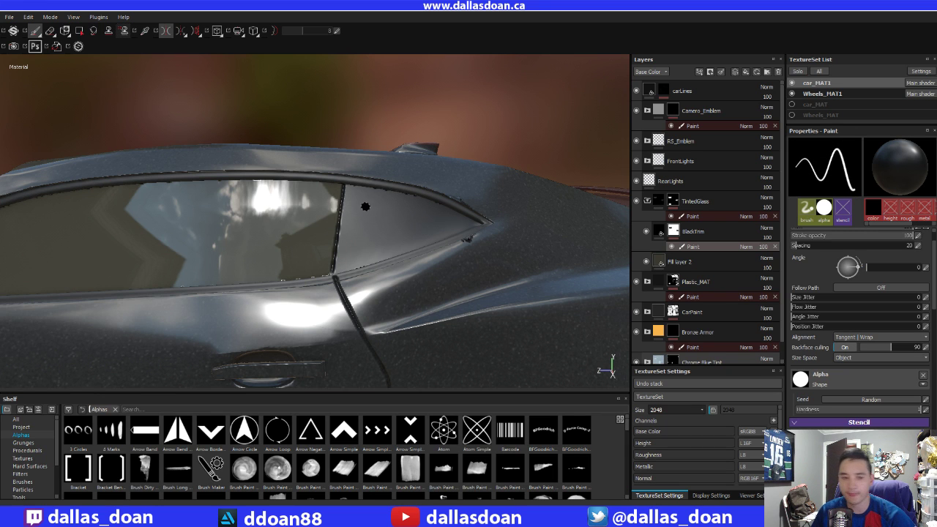
Outline a glass area inset from the rear quarter window's edges with straight black lines on the mask and fill it
{"action": "mouse_move", "coordinate": [365, 206]}
{"action": "left_mouse_down", "text": "alt"}
{"action": "mouse_move", "coordinate": [370, 248]}
{"action": "mouse_move", "coordinate": [398, 213]}
{"action": "mouse_move", "coordinate": [408, 221]}
{"action": "left_mouse_up", "text": "alt"}
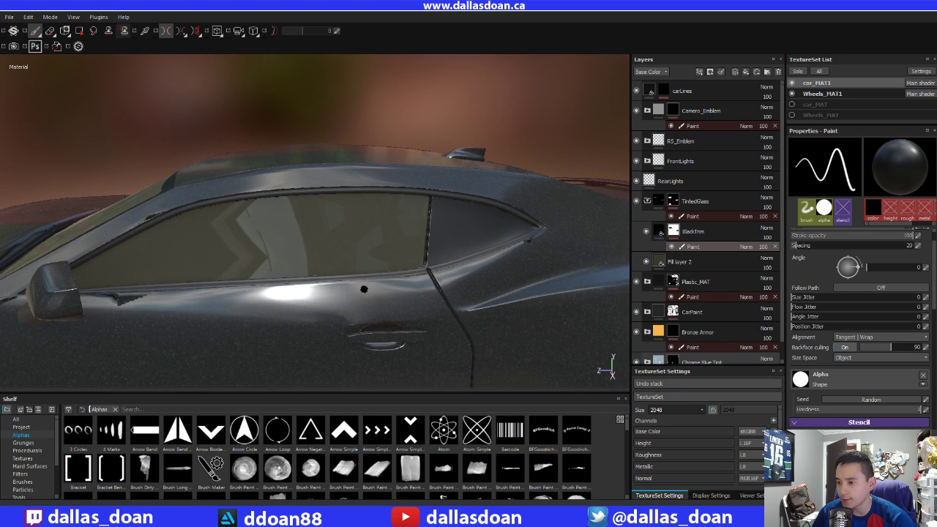
{"action": "left_click_drag", "start_coordinate": [105, 304], "coordinate": [300, 218], "text": "alt"}
{"action": "mouse_move", "coordinate": [366, 180]}
{"action": "left_mouse_down", "text": "alt"}
{"action": "mouse_move", "coordinate": [293, 212]}
{"action": "mouse_move", "coordinate": [289, 224]}
{"action": "mouse_move", "coordinate": [308, 195]}
{"action": "mouse_move", "coordinate": [278, 202]}
{"action": "mouse_move", "coordinate": [247, 224]}
{"action": "mouse_move", "coordinate": [249, 256]}
{"action": "mouse_move", "coordinate": [207, 236]}
{"action": "mouse_move", "coordinate": [242, 210]}
{"action": "mouse_move", "coordinate": [270, 207]}
{"action": "left_mouse_up", "text": "alt"}
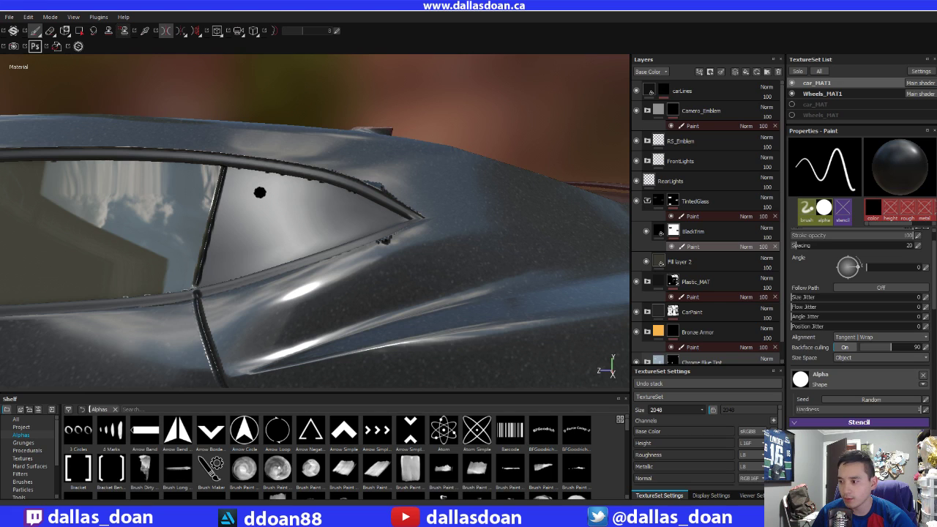
{"action": "left_click", "coordinate": [260, 193]}
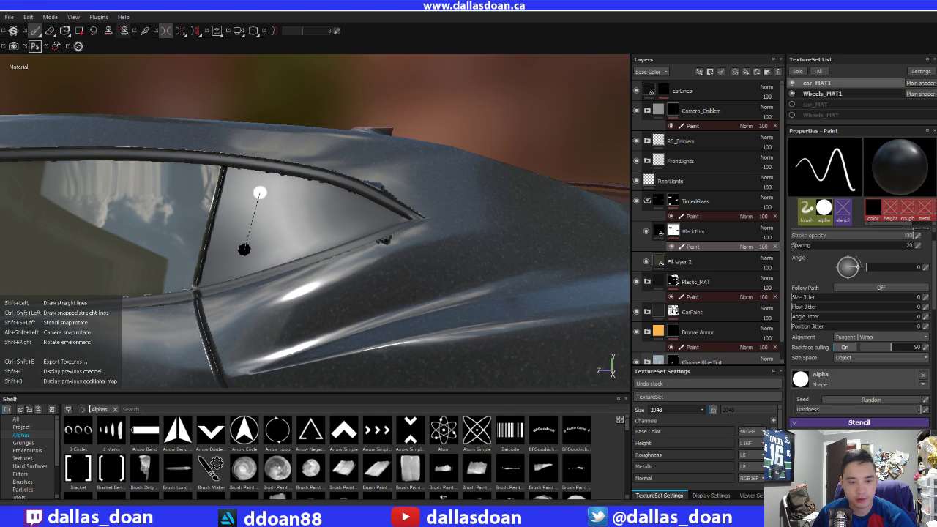
{"action": "left_click", "coordinate": [243, 254], "text": "shift"}
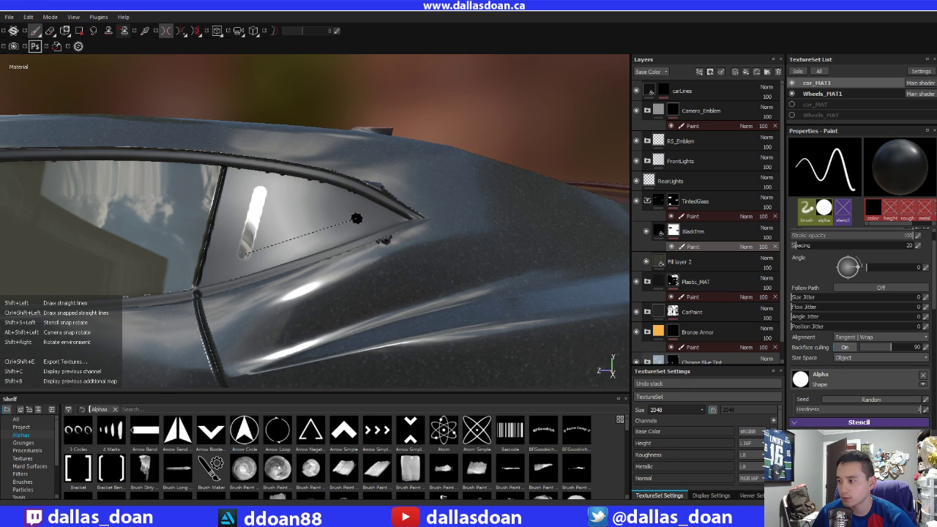
{"action": "left_click", "coordinate": [351, 215], "text": "shift"}
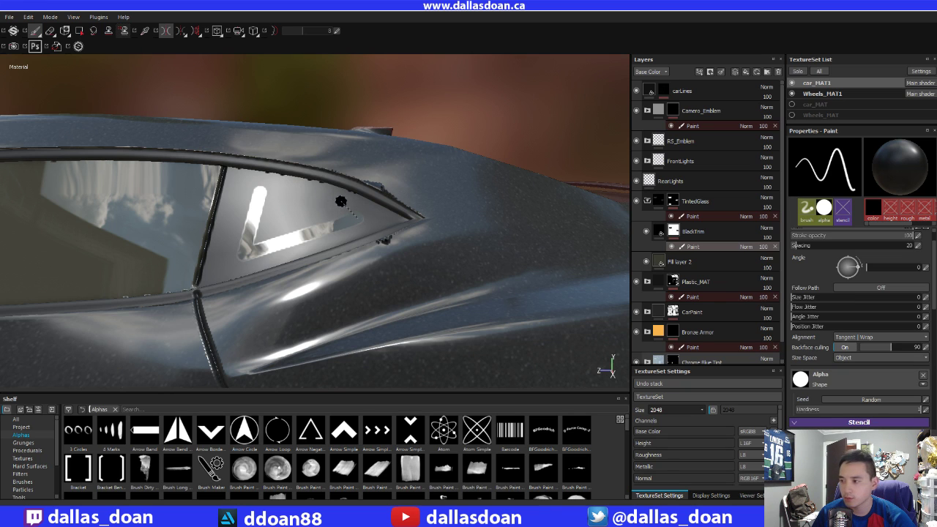
{"action": "left_click", "coordinate": [334, 196], "text": "shift"}
{"action": "left_click", "coordinate": [263, 191], "text": "shift"}
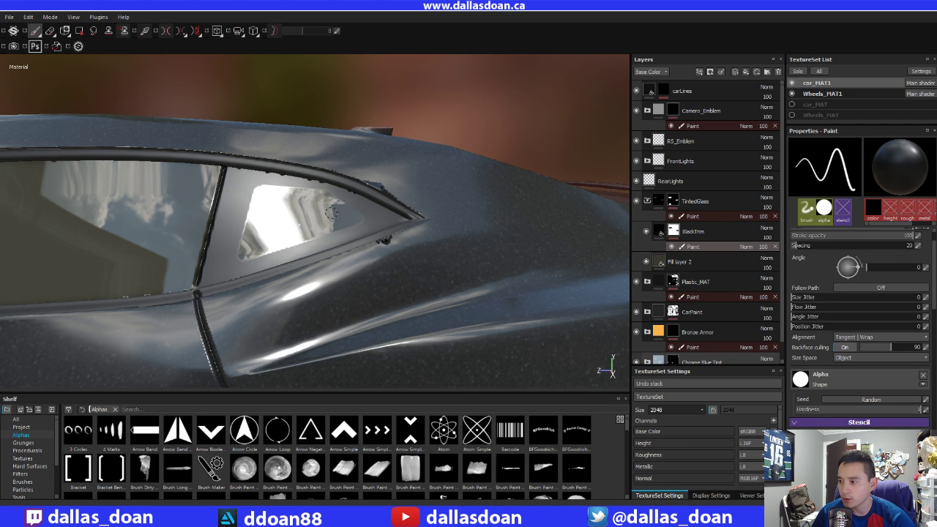
Inspect the side and rear quarter windows from the whole-car view and from close up
{"action": "key", "text": "l"}
{"action": "scroll", "coordinate": [279, 218], "scroll_direction": "down", "scroll_amount": 8}
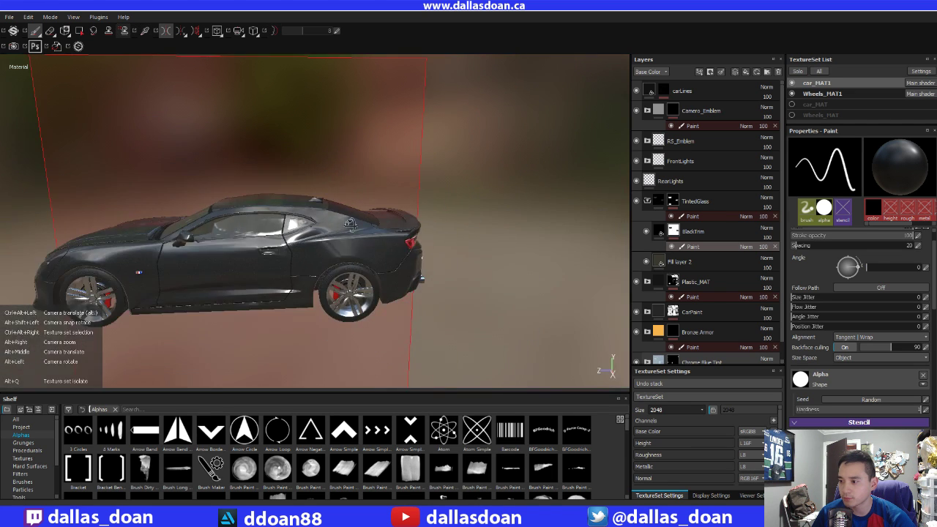
{"action": "left_click_drag", "start_coordinate": [288, 218], "coordinate": [388, 212], "text": "alt"}
{"action": "scroll", "coordinate": [410, 212], "scroll_direction": "up", "scroll_amount": 5}
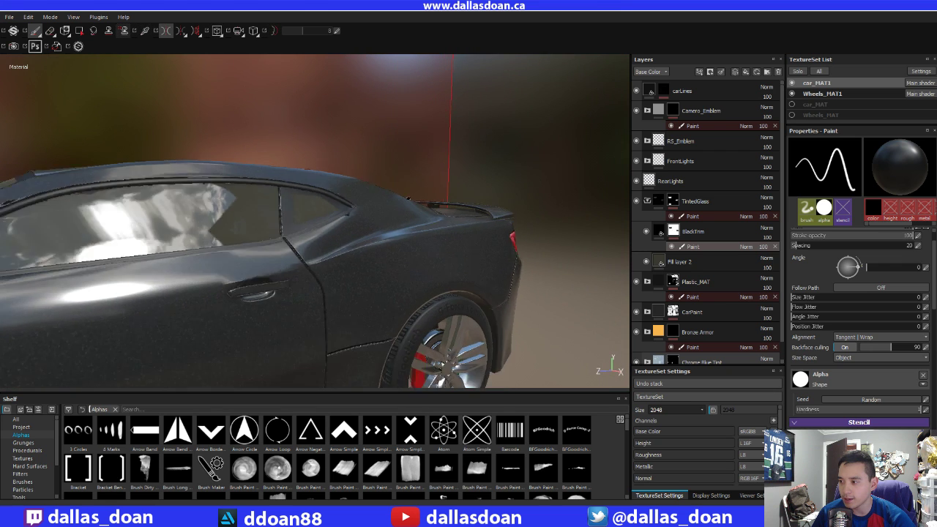
{"action": "middle_click_drag", "start_coordinate": [430, 214], "coordinate": [443, 192], "text": "alt"}
{"action": "scroll", "coordinate": [443, 191], "scroll_direction": "up", "scroll_amount": 3}
{"action": "mouse_move", "coordinate": [408, 206]}
{"action": "left_mouse_down", "text": "alt"}
{"action": "mouse_move", "coordinate": [455, 226]}
{"action": "mouse_move", "coordinate": [396, 246]}
{"action": "mouse_move", "coordinate": [314, 215]}
{"action": "left_mouse_up", "text": "alt"}
{"action": "scroll", "coordinate": [373, 256], "scroll_direction": "up", "scroll_amount": 5}
{"action": "scroll", "coordinate": [341, 190], "scroll_direction": "up", "scroll_amount": 3}
Switch the paint color to white and clean up the quarter window trim's upper edge with straight lines on the mask
{"action": "left_click_drag", "start_coordinate": [327, 179], "coordinate": [338, 178], "text": "alt"}
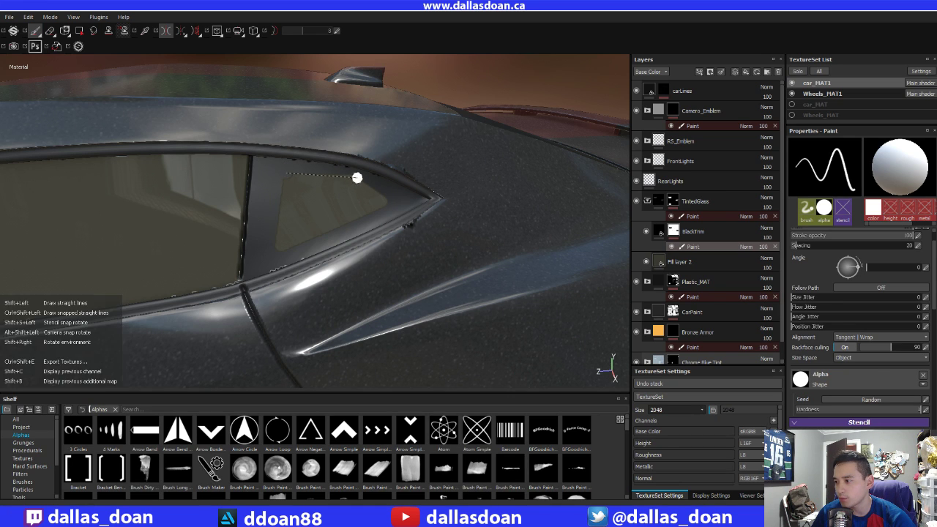
{"action": "left_click_drag", "start_coordinate": [410, 180], "coordinate": [444, 192], "text": "alt"}
{"action": "scroll", "coordinate": [439, 198], "scroll_direction": "up", "scroll_amount": 5}
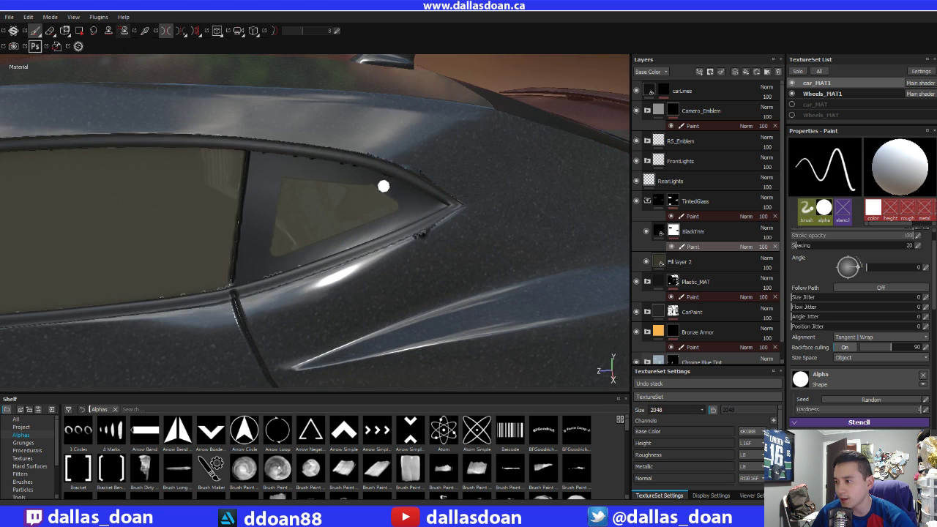
{"action": "scroll", "coordinate": [418, 209], "scroll_direction": "down", "scroll_amount": 5}
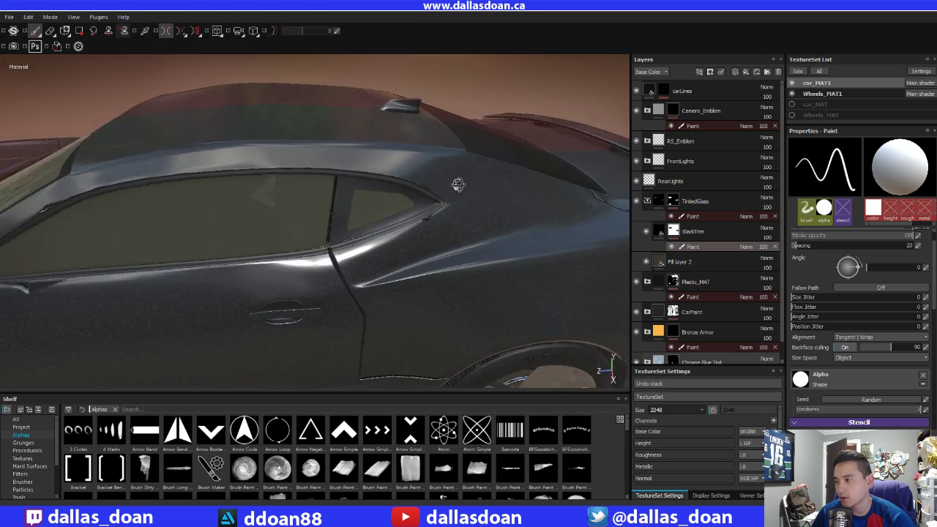
Lower the roughness of the BlackTrim fill layer to give the window trim a glossier finish
{"action": "left_click_drag", "start_coordinate": [459, 184], "coordinate": [468, 220], "text": "alt"}
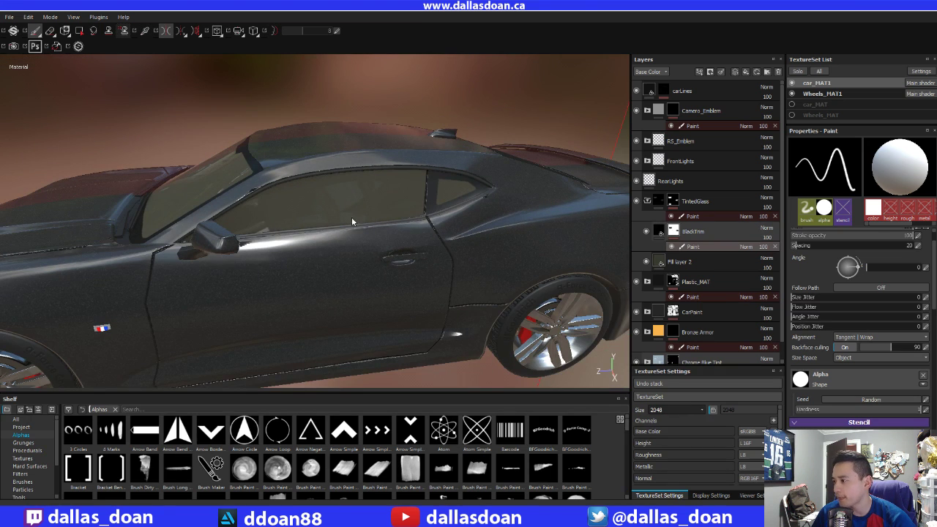
{"action": "left_click_drag", "start_coordinate": [300, 209], "coordinate": [404, 184], "text": "alt"}
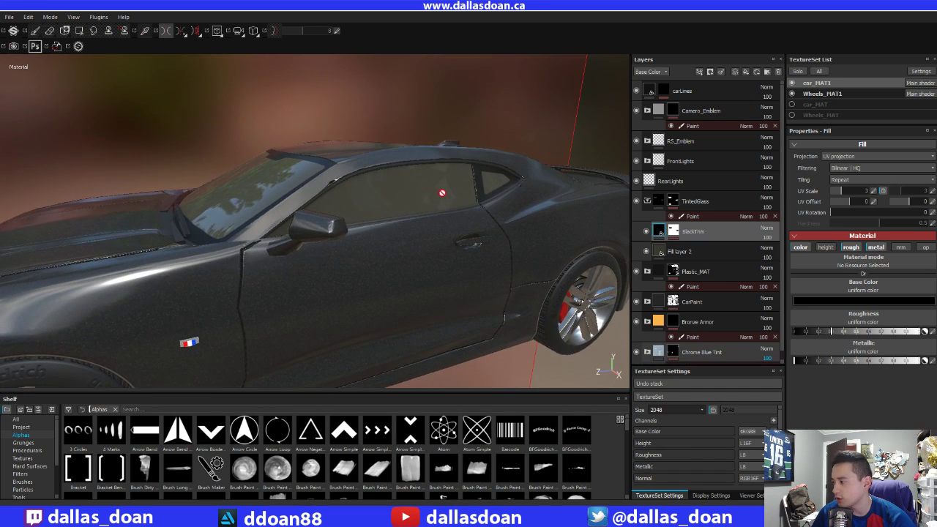
{"action": "mouse_move", "coordinate": [442, 193]}
{"action": "middle_mouse_down", "text": "alt"}
{"action": "mouse_move", "coordinate": [286, 245]}
{"action": "mouse_move", "coordinate": [209, 224]}
{"action": "middle_mouse_up", "text": "alt"}
{"action": "scroll", "coordinate": [256, 233], "scroll_direction": "up", "scroll_amount": 3}
{"action": "left_click_drag", "start_coordinate": [820, 334], "coordinate": [799, 335]}
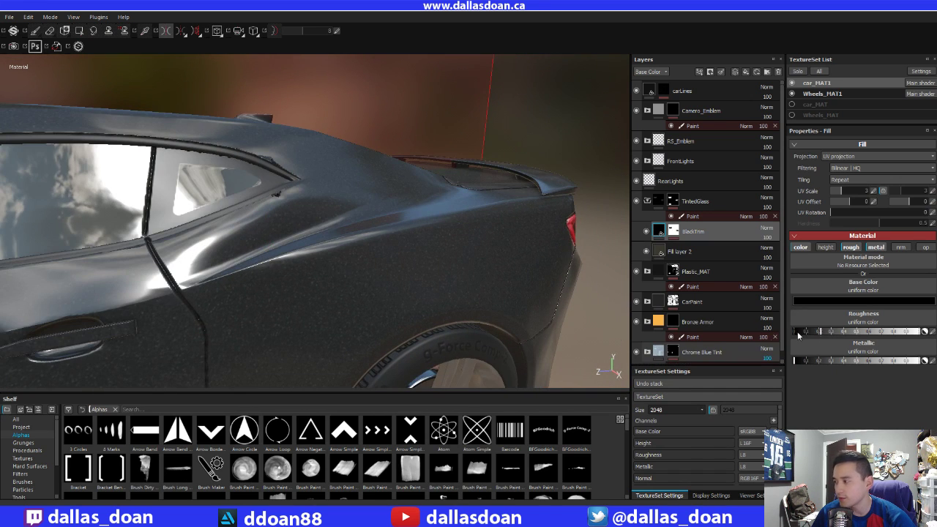
{"action": "left_click_drag", "start_coordinate": [277, 224], "coordinate": [421, 197], "text": "alt"}
{"action": "scroll", "coordinate": [404, 219], "scroll_direction": "down", "scroll_amount": 5}
{"action": "scroll", "coordinate": [407, 205], "scroll_direction": "up", "scroll_amount": 4}
{"action": "middle_click_drag", "start_coordinate": [405, 205], "coordinate": [376, 242], "text": "alt"}
{"action": "scroll", "coordinate": [376, 242], "scroll_direction": "up", "scroll_amount": 3}
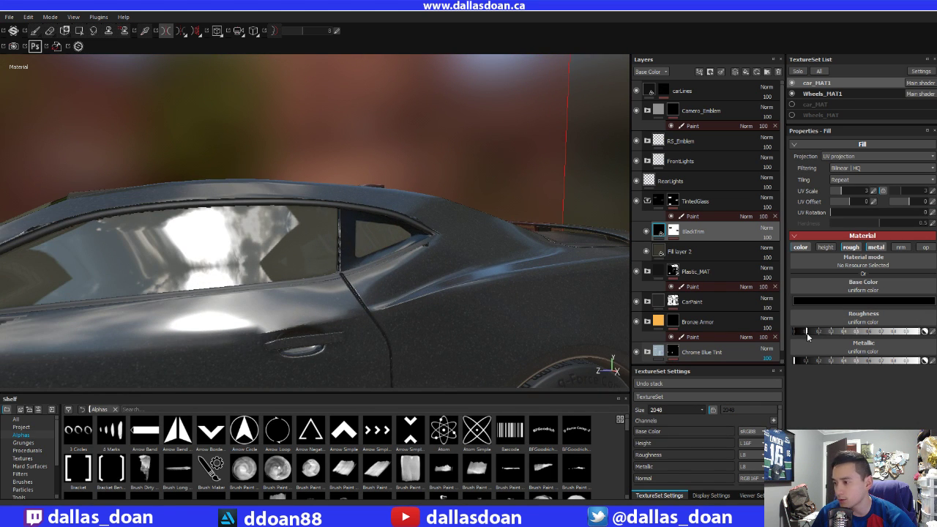
{"action": "left_click_drag", "start_coordinate": [424, 247], "coordinate": [479, 235], "text": "alt"}
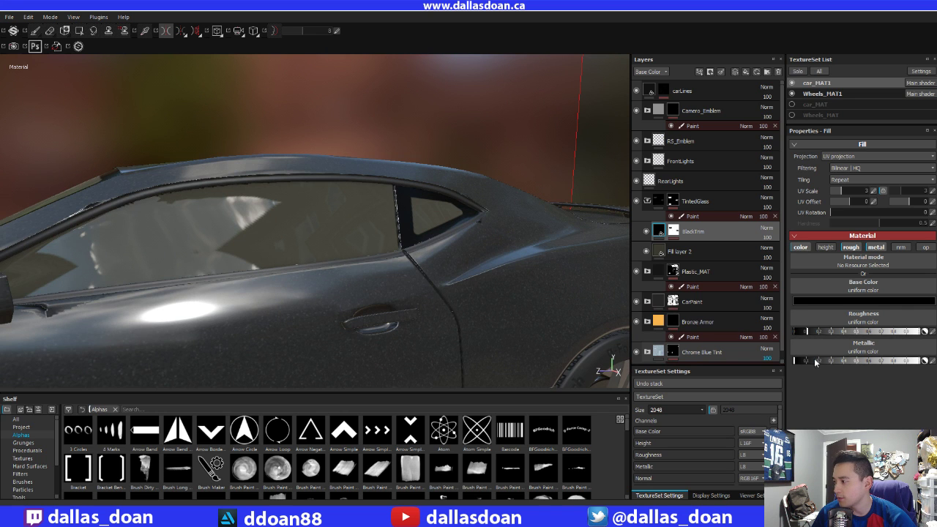
Examine the glossy trim and glass reflections on the side windows from several angles, near and far
{"action": "left_click_drag", "start_coordinate": [393, 257], "coordinate": [360, 234], "text": "alt"}
{"action": "scroll", "coordinate": [326, 258], "scroll_direction": "down", "scroll_amount": 5}
{"action": "scroll", "coordinate": [322, 246], "scroll_direction": "up", "scroll_amount": 2}
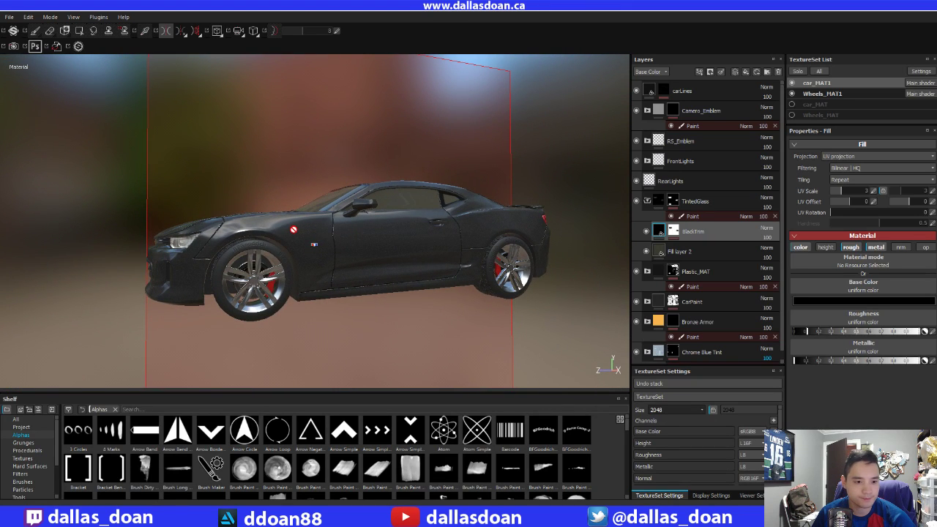
{"action": "scroll", "coordinate": [279, 227], "scroll_direction": "up", "scroll_amount": 8}
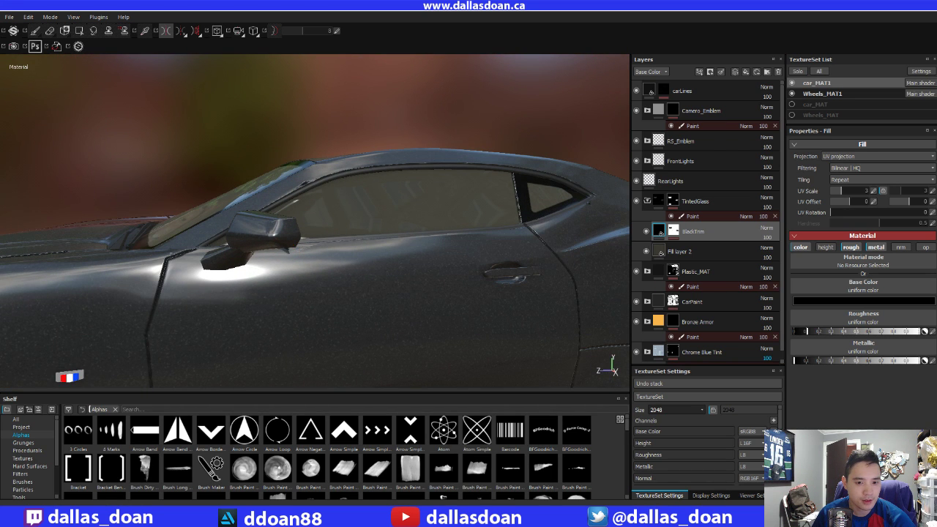
{"action": "scroll", "coordinate": [276, 256], "scroll_direction": "down", "scroll_amount": 3}
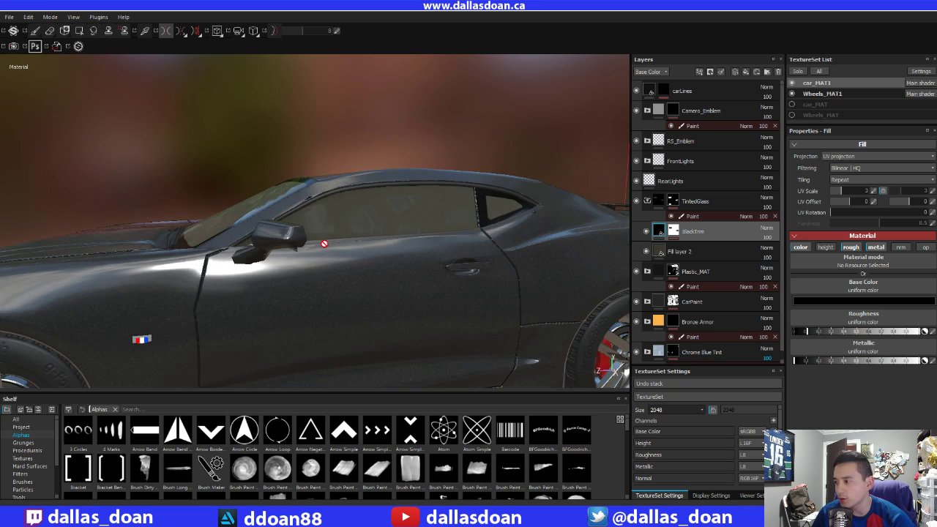
{"action": "left_click_drag", "start_coordinate": [325, 242], "coordinate": [378, 263], "text": "alt"}
{"action": "scroll", "coordinate": [377, 268], "scroll_direction": "down", "scroll_amount": 4}
{"action": "scroll", "coordinate": [377, 264], "scroll_direction": "up", "scroll_amount": 6}
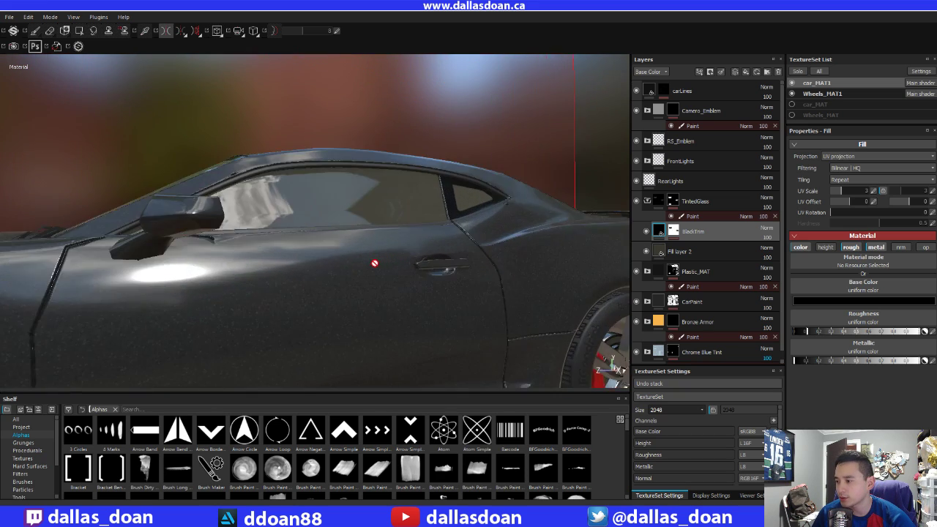
{"action": "scroll", "coordinate": [349, 257], "scroll_direction": "down", "scroll_amount": 6}
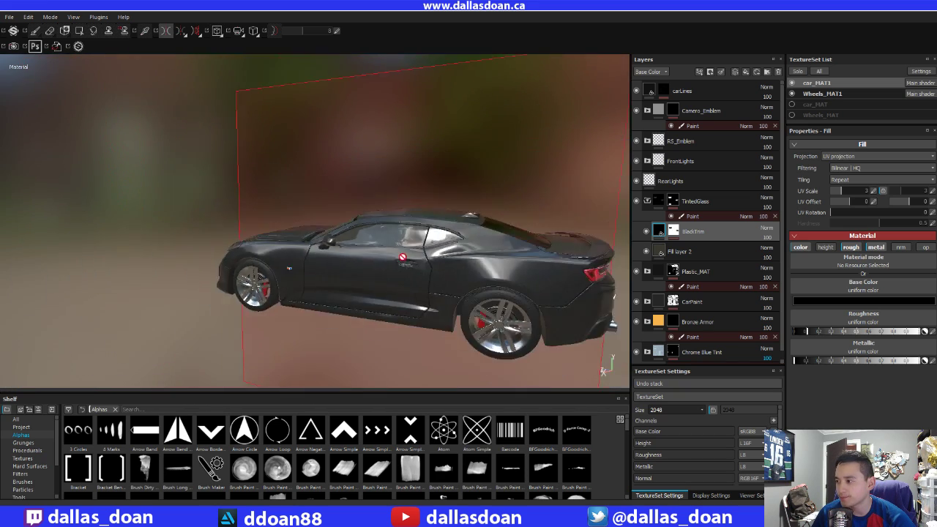
{"action": "left_click_drag", "start_coordinate": [349, 257], "coordinate": [257, 252], "text": "alt"}
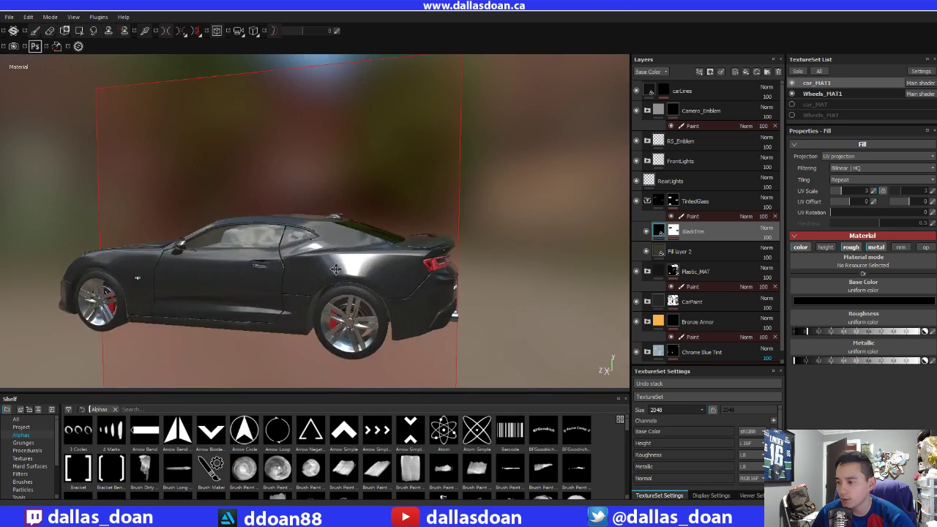
{"action": "scroll", "coordinate": [391, 297], "scroll_direction": "up", "scroll_amount": 2}
{"action": "left_click_drag", "start_coordinate": [278, 293], "coordinate": [439, 316], "text": "ctrl+alt"}
{"action": "scroll", "coordinate": [391, 298], "scroll_direction": "up", "scroll_amount": 2}
{"action": "scroll", "coordinate": [384, 272], "scroll_direction": "up", "scroll_amount": 1}
{"action": "left_click_drag", "start_coordinate": [312, 266], "coordinate": [341, 238], "text": "ctrl+alt"}
{"action": "scroll", "coordinate": [344, 268], "scroll_direction": "up", "scroll_amount": 2}
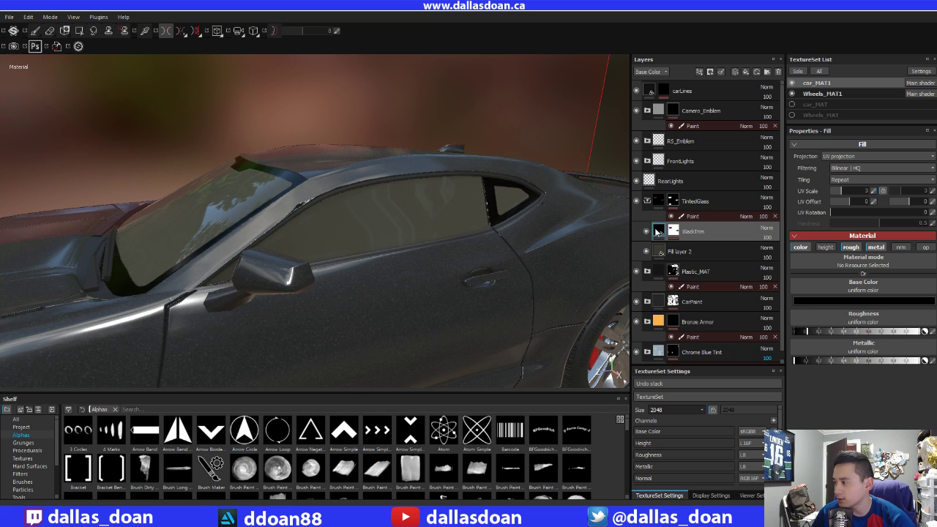
Set the BlackTrim layer's base color to a very dark grey with RGB values of 0.010
{"action": "left_click", "coordinate": [821, 301]}
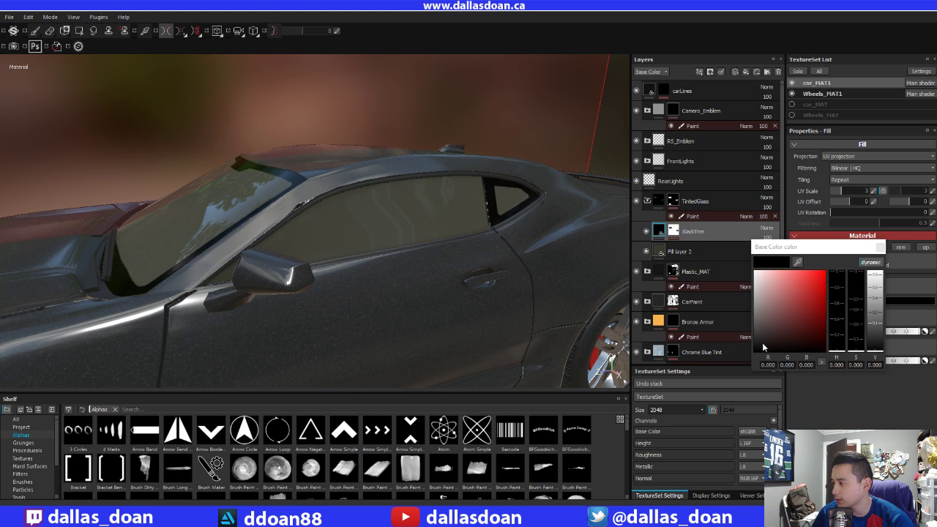
{"action": "left_click_drag", "start_coordinate": [763, 339], "coordinate": [743, 344]}
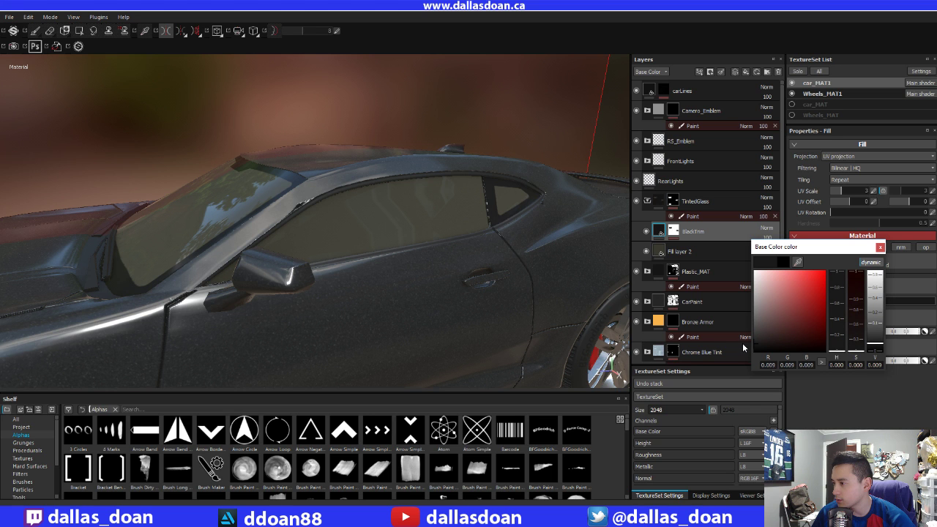
{"action": "left_click", "coordinate": [746, 341]}
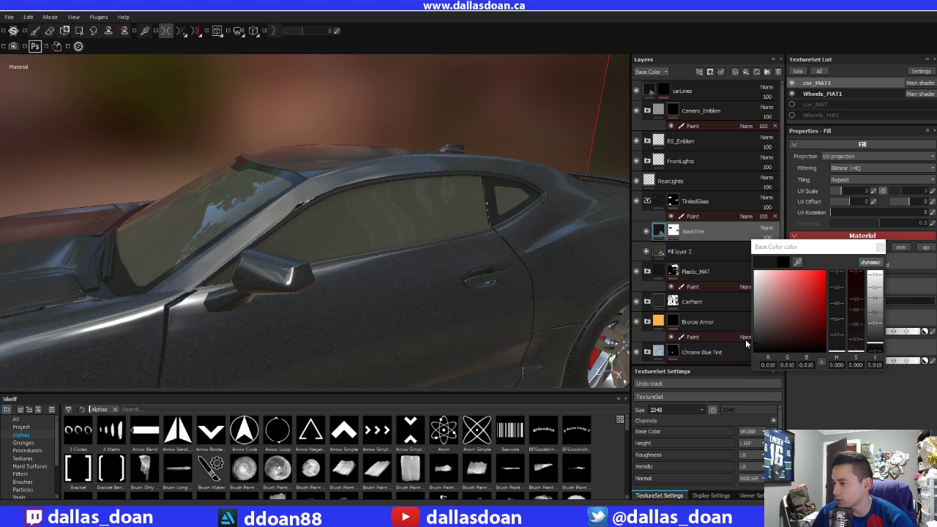
{"action": "left_click", "coordinate": [881, 248]}
Activate painting on the BlackTrim mask, enlarge the brush for the rear window and switch the paint color to black
{"action": "scroll", "coordinate": [372, 209], "scroll_direction": "down", "scroll_amount": 4}
{"action": "left_click_drag", "start_coordinate": [371, 209], "coordinate": [387, 195], "text": "alt"}
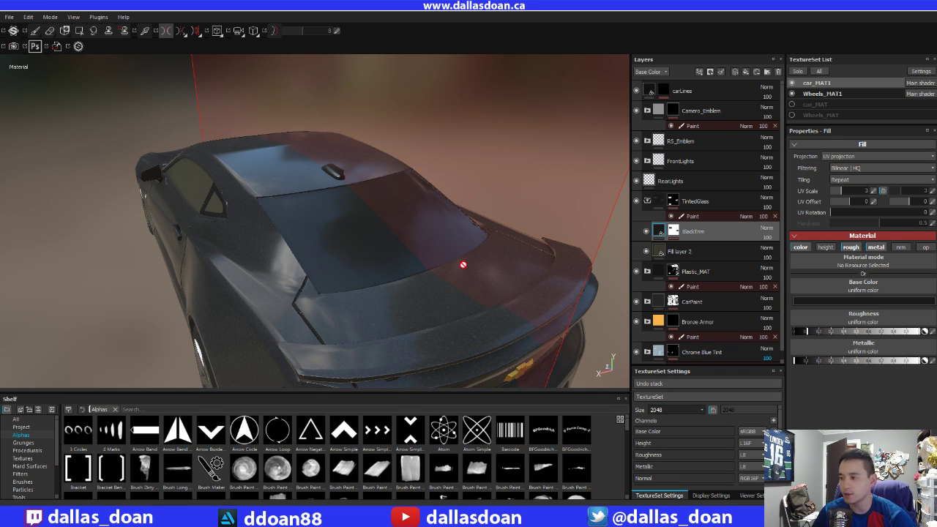
{"action": "left_click_drag", "start_coordinate": [462, 265], "coordinate": [350, 171], "text": "alt"}
{"action": "scroll", "coordinate": [306, 284], "scroll_direction": "up", "scroll_amount": 4}
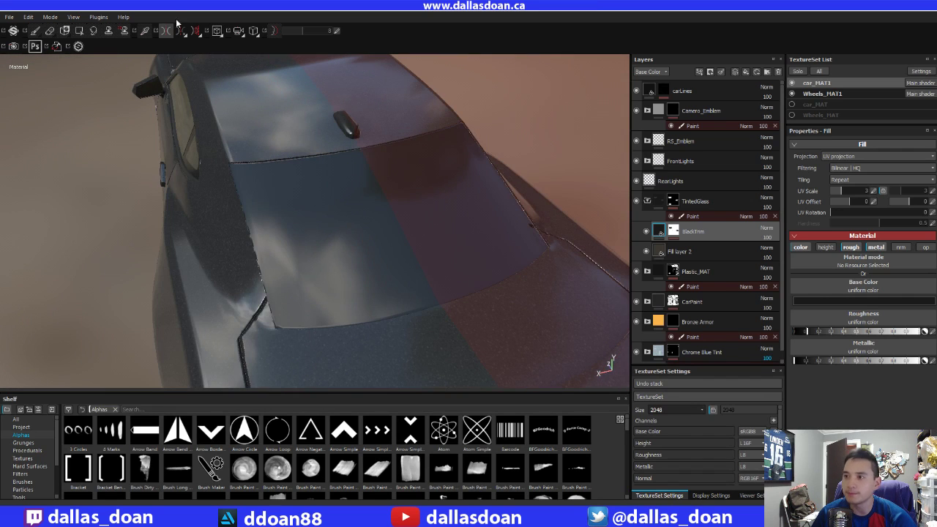
{"action": "left_click", "coordinate": [675, 232]}
{"action": "left_click", "coordinate": [689, 247]}
{"action": "left_click_drag", "start_coordinate": [467, 258], "coordinate": [516, 240], "text": "alt"}
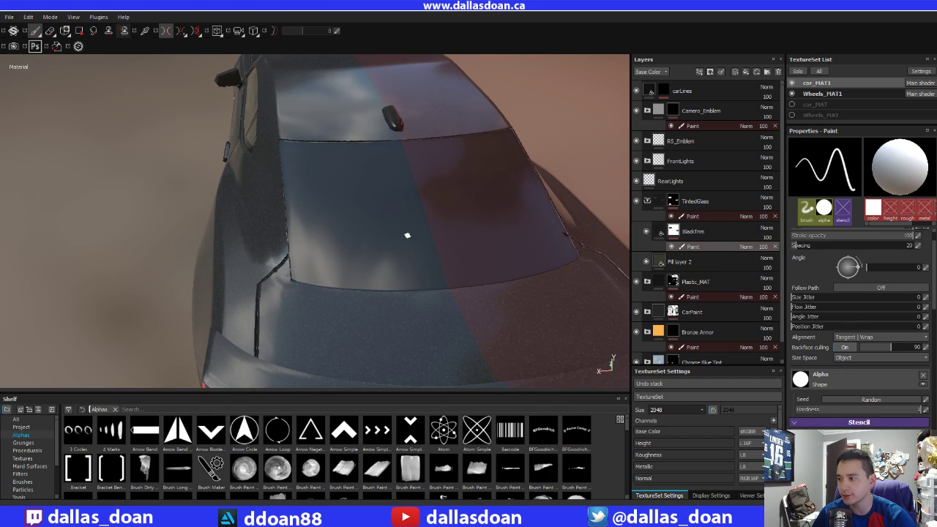
{"action": "key", "text": "bracketright"}
{"action": "key", "text": "bracketright"}
{"action": "key", "text": "bracketright"}
{"action": "key", "text": "bracketright"}
{"action": "key", "text": "bracketright"}
{"action": "key", "text": "bracketright"}
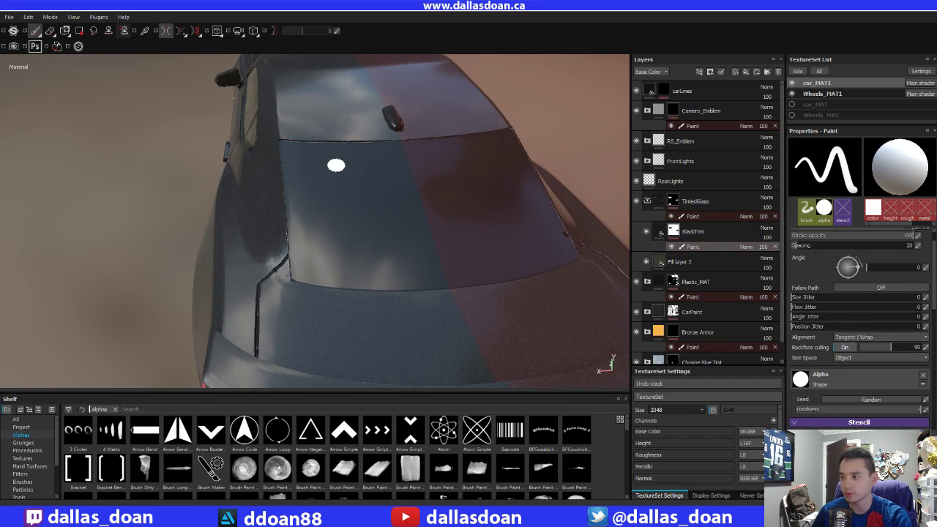
{"action": "key", "text": "x"}
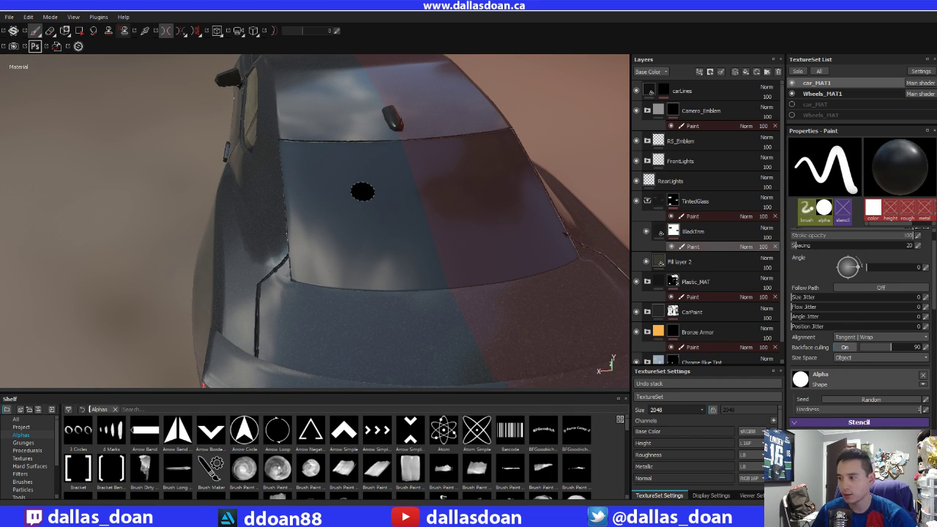
Outline a glass area inset from the rear window's edges with straight black lines on the mask and fill its interior
{"action": "key", "text": "super"}
{"action": "key", "text": "super"}
{"action": "mouse_move", "coordinate": [360, 203]}
{"action": "left_mouse_down", "text": "alt"}
{"action": "mouse_move", "coordinate": [352, 225]}
{"action": "mouse_move", "coordinate": [297, 209]}
{"action": "left_mouse_up", "text": "alt"}
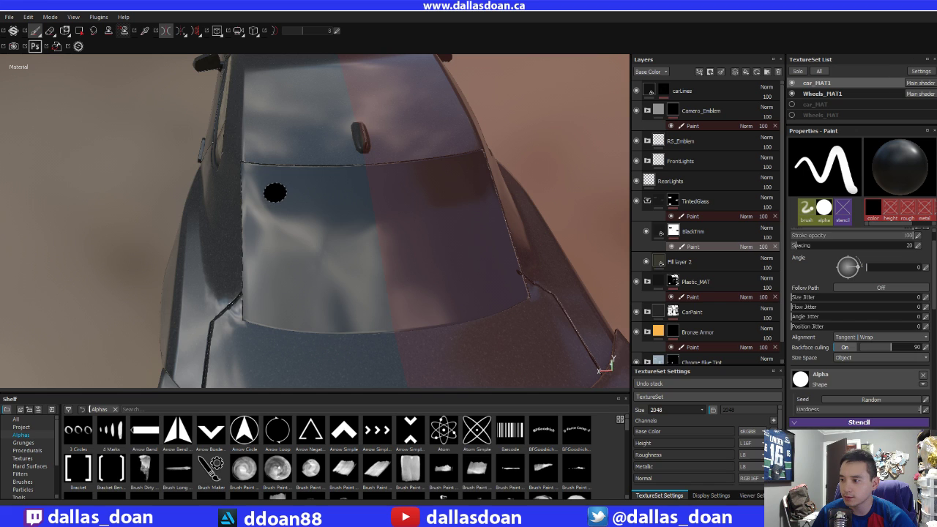
{"action": "key", "text": "shift"}
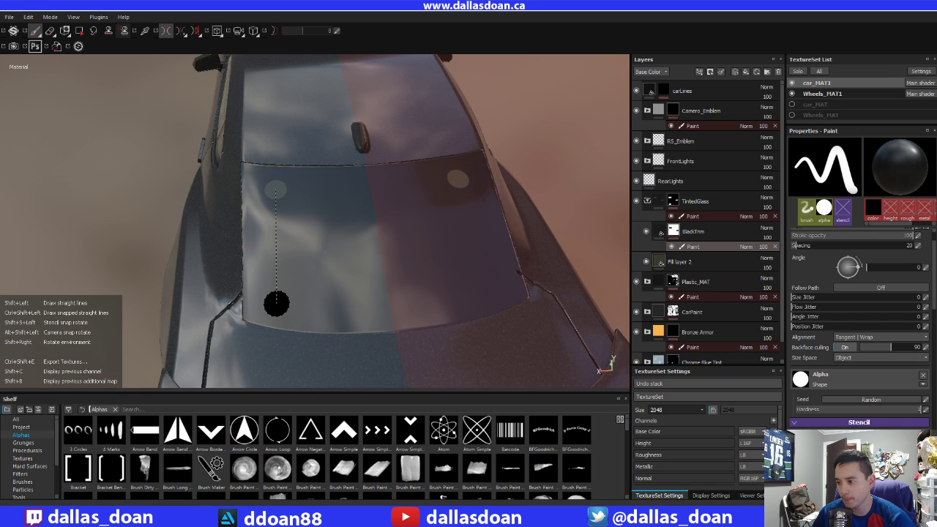
{"action": "left_click", "coordinate": [279, 303], "text": "shift"}
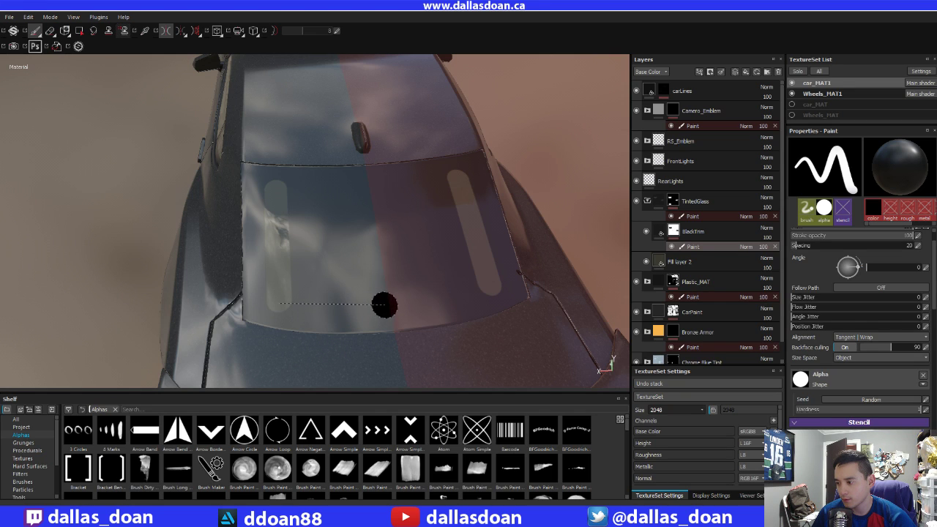
{"action": "left_click", "coordinate": [388, 303], "text": "shift"}
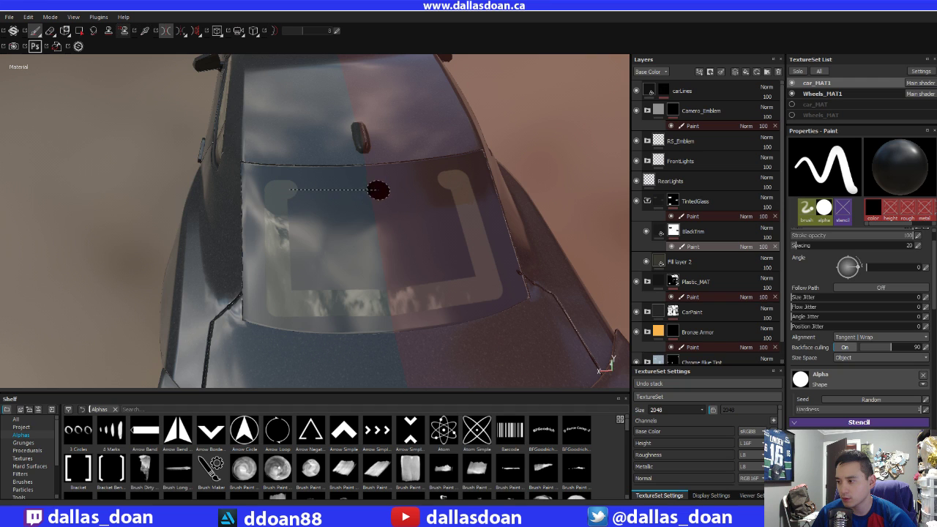
{"action": "left_click", "coordinate": [371, 188], "text": "shift"}
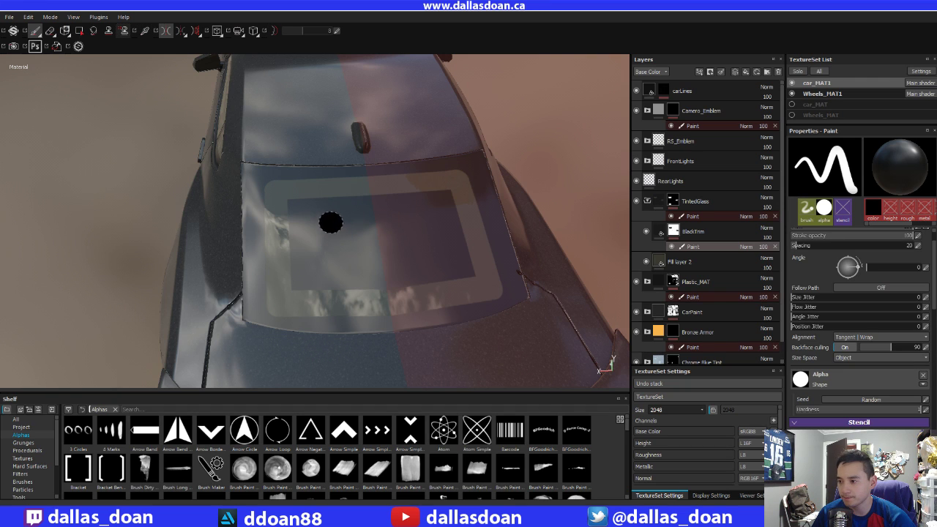
{"action": "mouse_move", "coordinate": [293, 204]}
{"action": "left_mouse_down"}
{"action": "mouse_move", "coordinate": [392, 197]}
{"action": "mouse_move", "coordinate": [450, 213]}
{"action": "mouse_move", "coordinate": [345, 220]}
{"action": "mouse_move", "coordinate": [314, 234]}
{"action": "mouse_move", "coordinate": [307, 250]}
{"action": "mouse_move", "coordinate": [326, 275]}
{"action": "mouse_move", "coordinate": [359, 255]}
{"action": "left_mouse_up"}
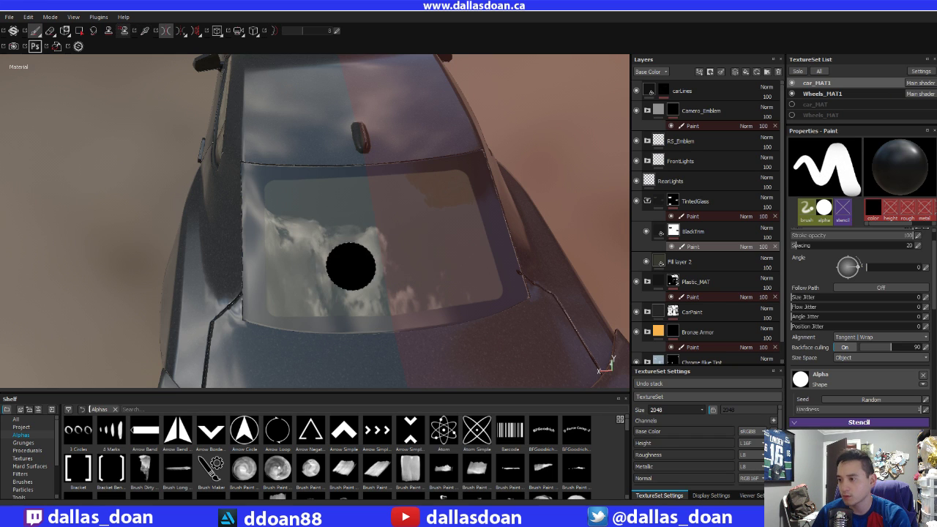
Extend the glass area along the rear window's lower edge with a black stroke on the mask
{"action": "mouse_move", "coordinate": [303, 235]}
{"action": "left_mouse_down", "text": "alt"}
{"action": "mouse_move", "coordinate": [310, 224]}
{"action": "mouse_move", "coordinate": [329, 272]}
{"action": "mouse_move", "coordinate": [339, 220]}
{"action": "mouse_move", "coordinate": [376, 188]}
{"action": "left_mouse_up", "text": "alt"}
{"action": "mouse_move", "coordinate": [370, 195]}
{"action": "left_mouse_down", "text": "alt"}
{"action": "mouse_move", "coordinate": [339, 248]}
{"action": "mouse_move", "coordinate": [340, 210]}
{"action": "mouse_move", "coordinate": [337, 252]}
{"action": "left_mouse_up", "text": "alt"}
{"action": "scroll", "coordinate": [339, 247], "scroll_direction": "up", "scroll_amount": 2}
{"action": "scroll", "coordinate": [294, 306], "scroll_direction": "down", "scroll_amount": 6}
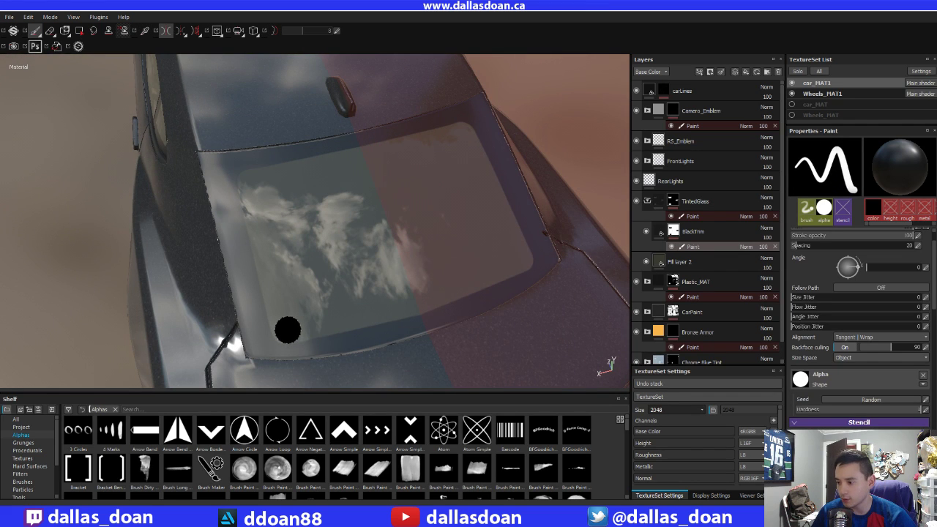
{"action": "mouse_move", "coordinate": [287, 331]}
{"action": "left_mouse_down"}
{"action": "mouse_move", "coordinate": [363, 324]}
{"action": "mouse_move", "coordinate": [425, 304]}
{"action": "left_mouse_up"}
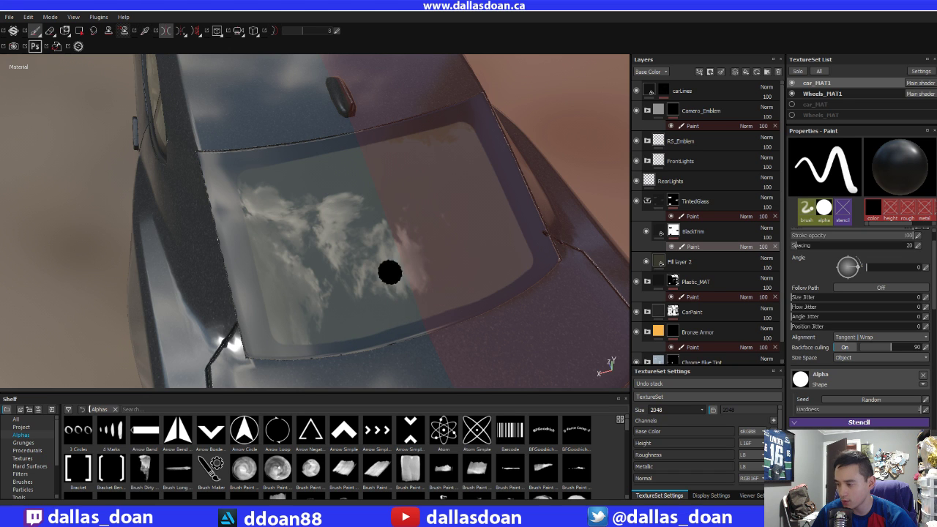
Try to extend the glass area into the rear window's upper corner with black on the mask
{"action": "left_click_drag", "start_coordinate": [358, 245], "coordinate": [407, 258], "text": "alt"}
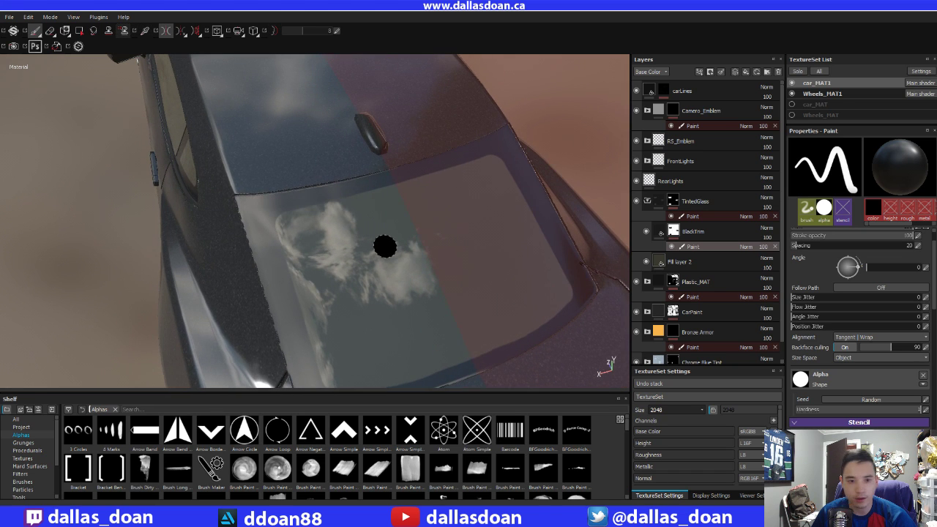
{"action": "left_click_drag", "start_coordinate": [330, 244], "coordinate": [306, 234], "text": "alt"}
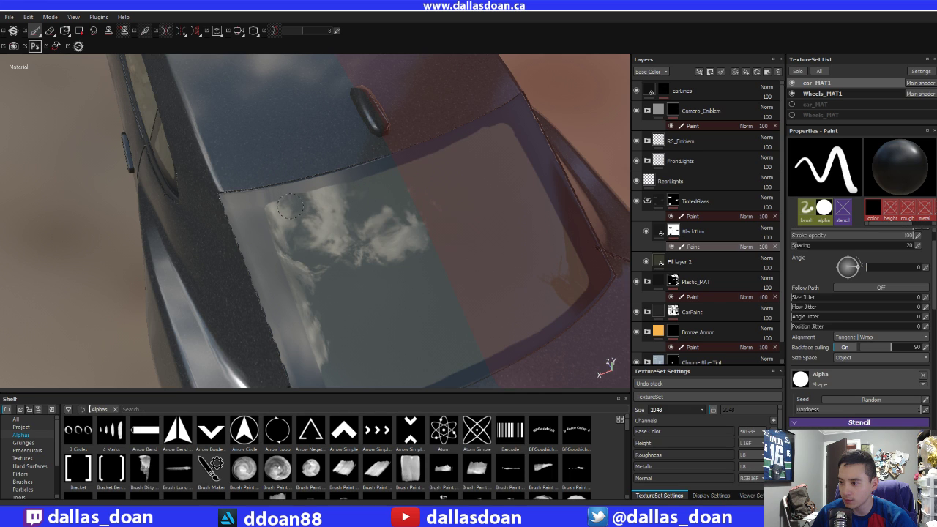
{"action": "left_click_drag", "start_coordinate": [279, 208], "coordinate": [281, 209]}
{"action": "key", "text": "ctrl+z"}
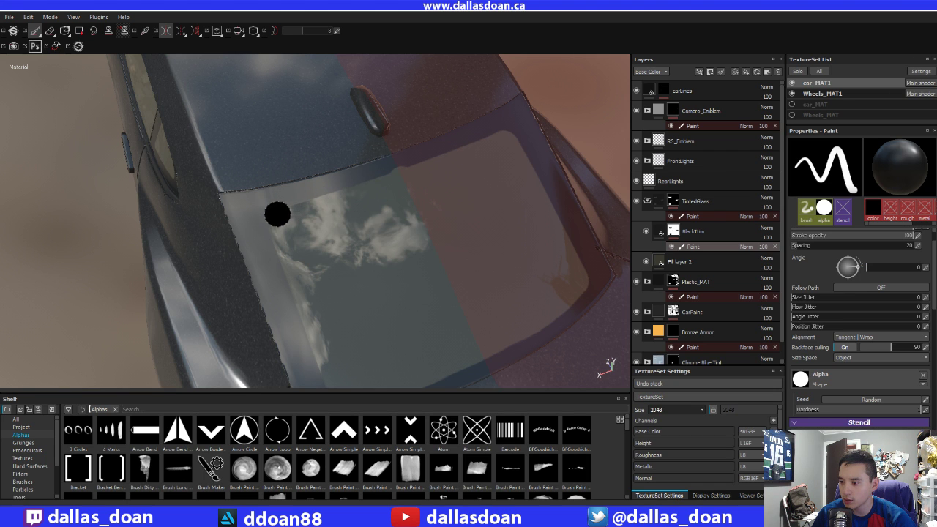
Inspect the rear window, side windows and windshield on the whole car from the rear, side and front
{"action": "mouse_move", "coordinate": [398, 209]}
{"action": "left_mouse_down", "text": "alt"}
{"action": "mouse_move", "coordinate": [345, 211]}
{"action": "mouse_move", "coordinate": [306, 253]}
{"action": "mouse_move", "coordinate": [323, 218]}
{"action": "mouse_move", "coordinate": [381, 242]}
{"action": "mouse_move", "coordinate": [396, 227]}
{"action": "mouse_move", "coordinate": [388, 234]}
{"action": "mouse_move", "coordinate": [401, 242]}
{"action": "mouse_move", "coordinate": [359, 253]}
{"action": "mouse_move", "coordinate": [374, 256]}
{"action": "mouse_move", "coordinate": [435, 205]}
{"action": "mouse_move", "coordinate": [400, 224]}
{"action": "mouse_move", "coordinate": [368, 205]}
{"action": "mouse_move", "coordinate": [297, 245]}
{"action": "mouse_move", "coordinate": [314, 320]}
{"action": "mouse_move", "coordinate": [235, 215]}
{"action": "left_mouse_up", "text": "alt"}
{"action": "scroll", "coordinate": [373, 256], "scroll_direction": "down", "scroll_amount": 3}
{"action": "scroll", "coordinate": [411, 217], "scroll_direction": "down", "scroll_amount": 1}
{"action": "scroll", "coordinate": [368, 205], "scroll_direction": "up", "scroll_amount": 4}
{"action": "scroll", "coordinate": [255, 251], "scroll_direction": "down", "scroll_amount": 4}
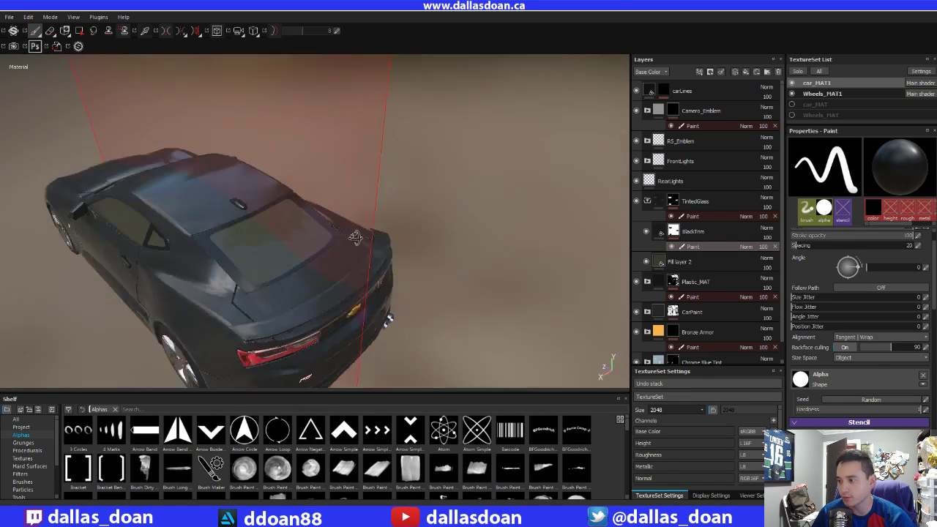
{"action": "left_click_drag", "start_coordinate": [255, 252], "coordinate": [348, 276], "text": "alt"}
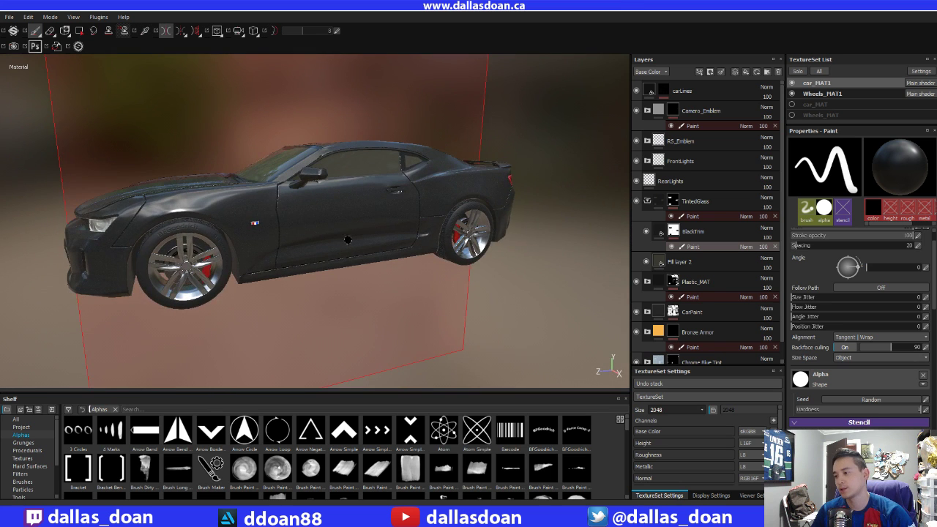
{"action": "mouse_move", "coordinate": [347, 240]}
{"action": "left_mouse_down", "text": "alt"}
{"action": "mouse_move", "coordinate": [358, 228]}
{"action": "mouse_move", "coordinate": [413, 249]}
{"action": "mouse_move", "coordinate": [414, 264]}
{"action": "mouse_move", "coordinate": [373, 220]}
{"action": "mouse_move", "coordinate": [362, 223]}
{"action": "left_mouse_up", "text": "alt"}
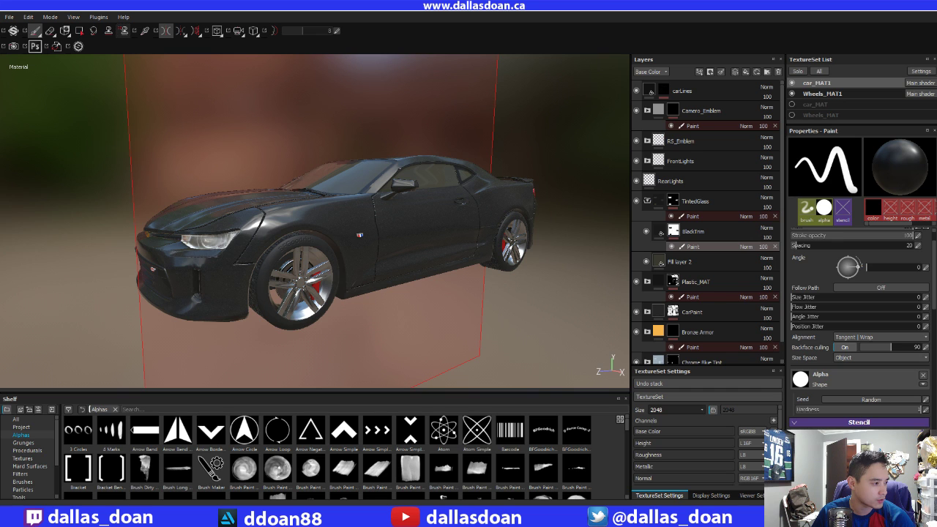
{"action": "left_click_drag", "start_coordinate": [325, 319], "coordinate": [332, 280], "text": "alt"}
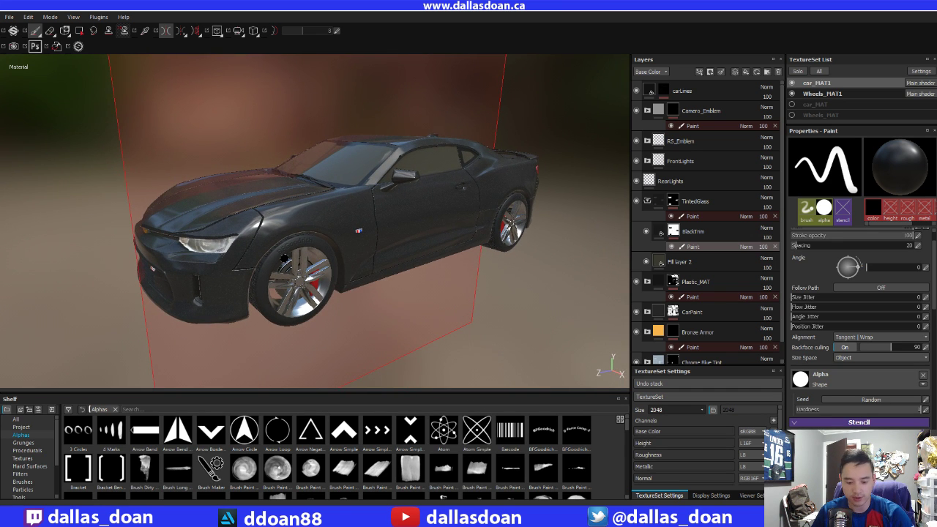